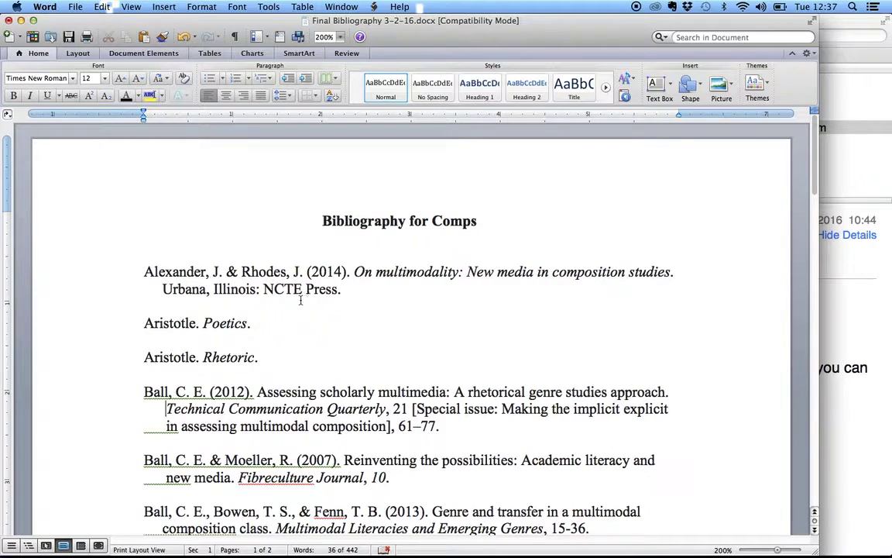
# Show the nonprinting characters and examine the manual line break and leading spaces in the Alexander & Rhodes (2014) entry
pyautogui.click(235, 37)
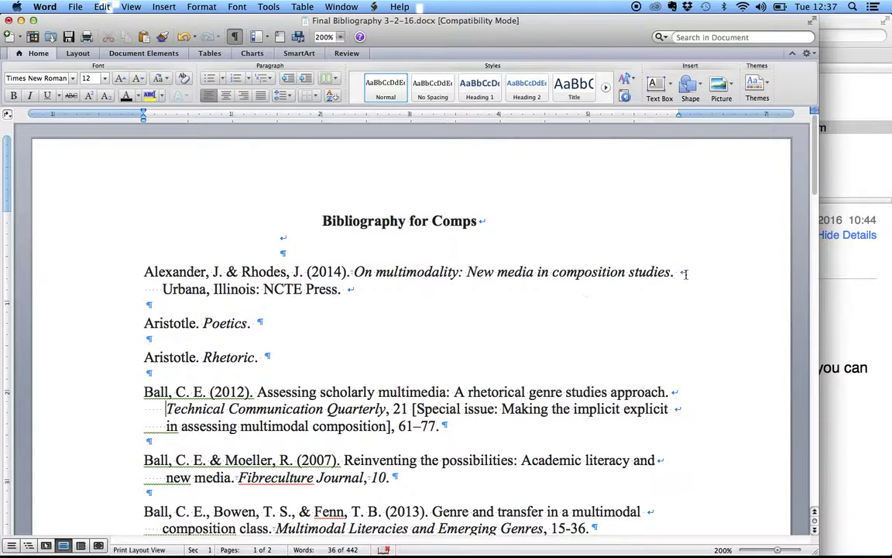
pyautogui.moveTo(679, 275); pyautogui.dragTo(695, 279)
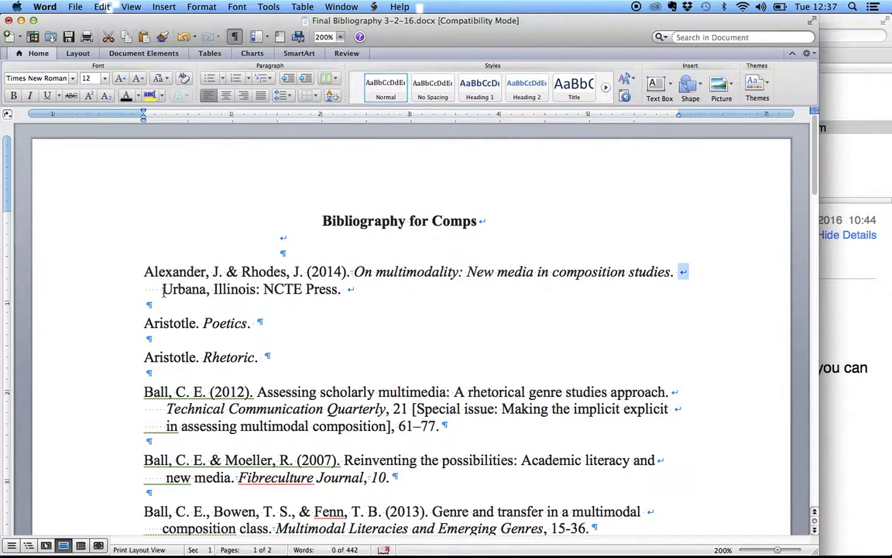
pyautogui.moveTo(162, 288); pyautogui.dragTo(128, 302)
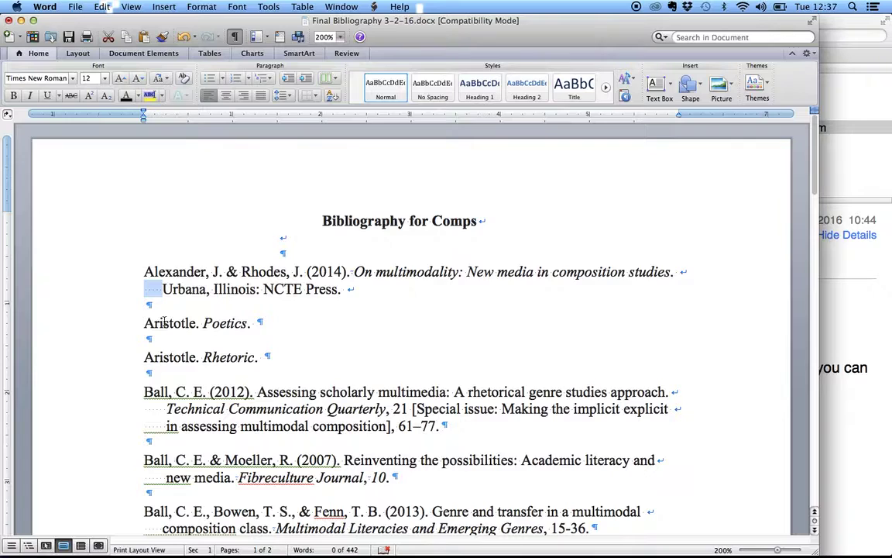
pyautogui.click(159, 288)
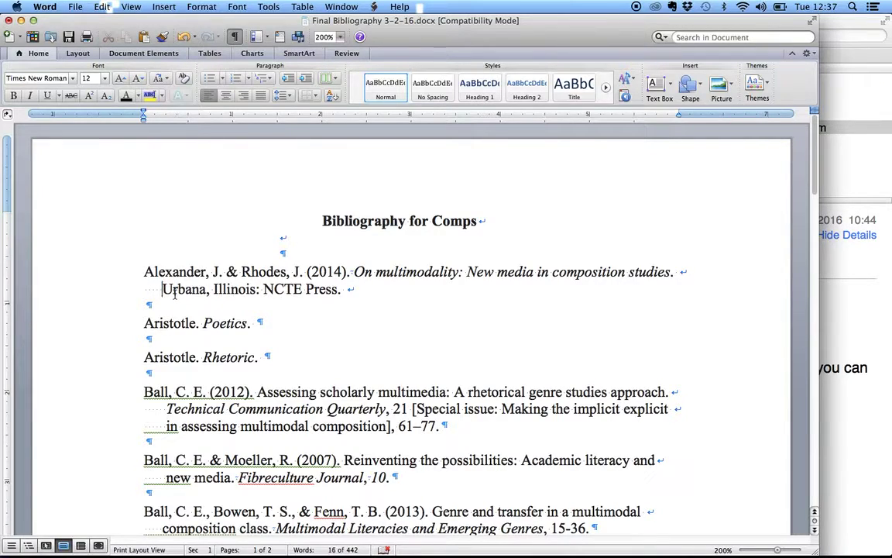
pyautogui.press('BackSpace')
pyautogui.click(129, 272)
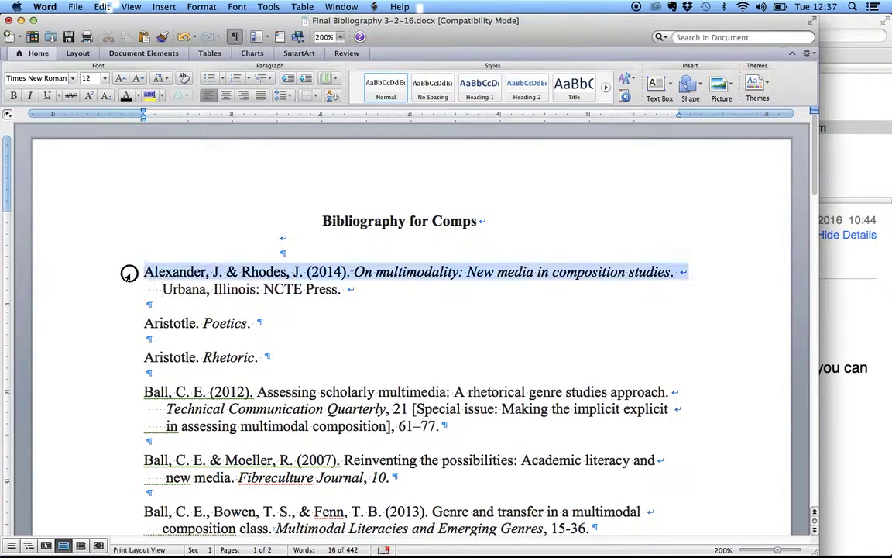
# Copy the Ball (2012) and Ball & Moeller (2007) entries into a new blank document and hide its nonprinting characters
pyautogui.moveTo(125, 391); pyautogui.dragTo(132, 480)
pyautogui.press('super+c')
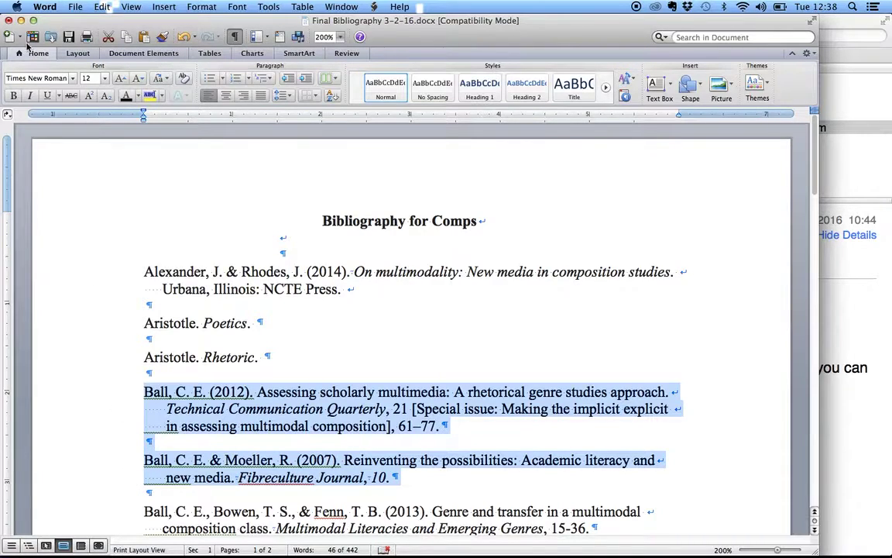
pyautogui.click(9, 37)
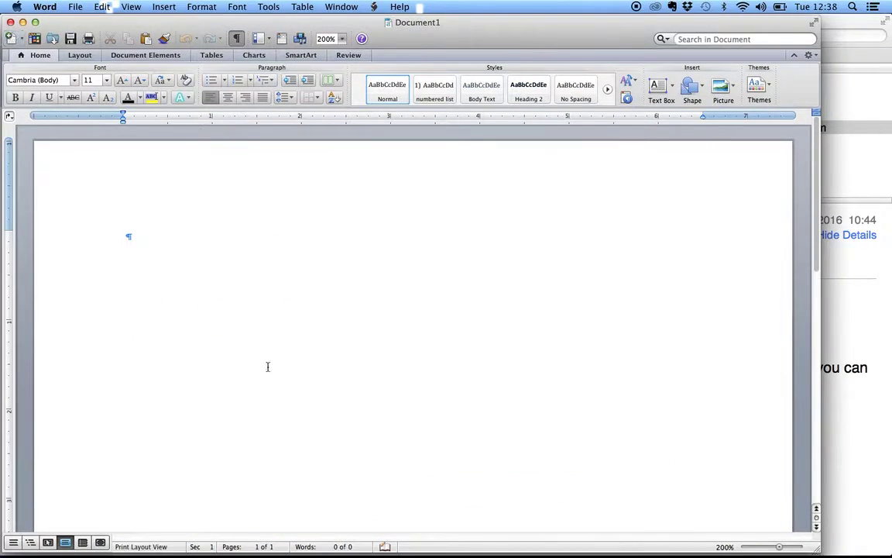
pyautogui.press('super+v')
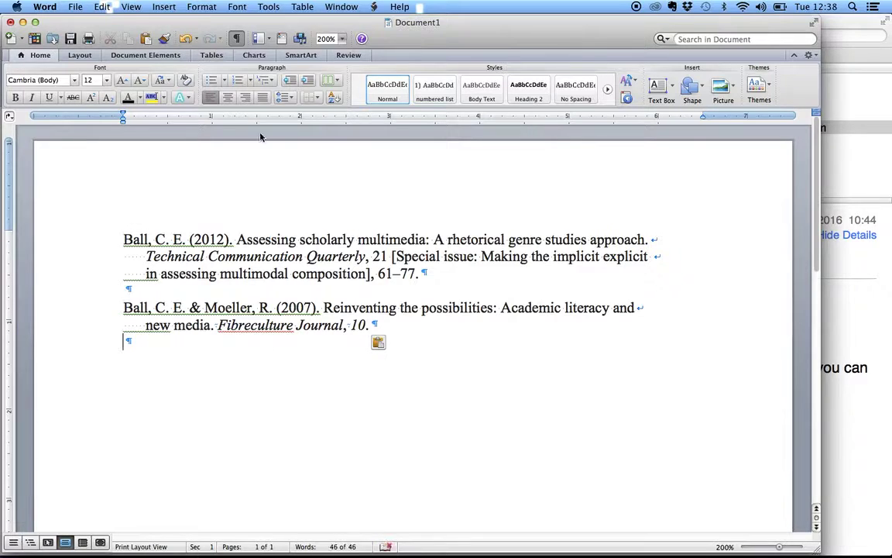
pyautogui.click(236, 38)
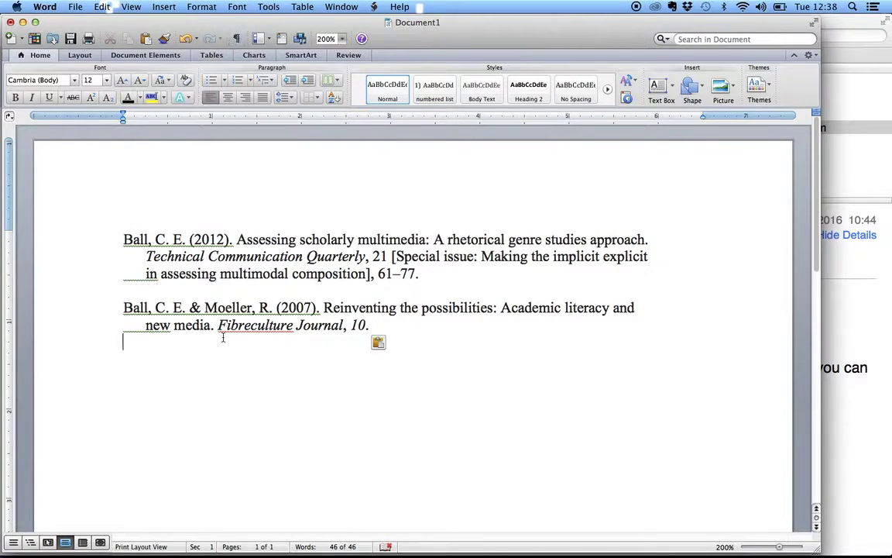
# Format all the pasted text in the new document as Calibri (Headings), size 16
pyautogui.click(106, 79)
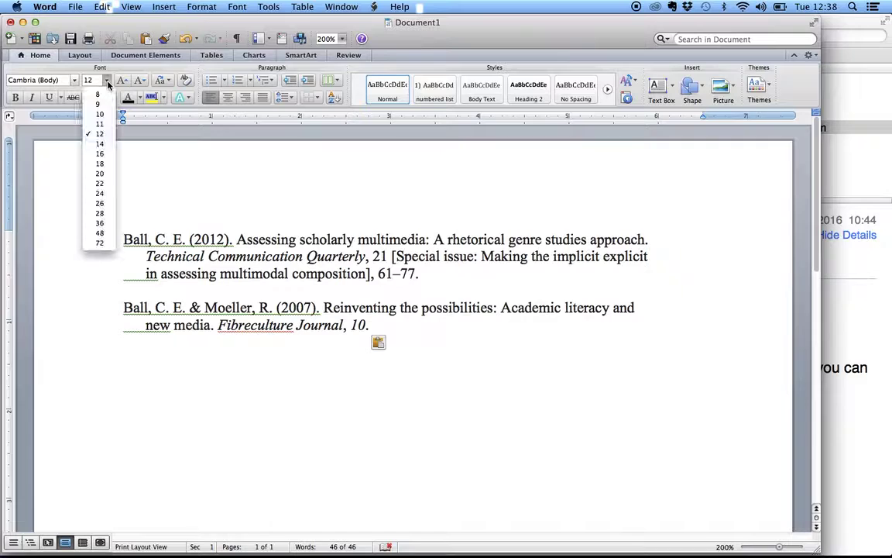
pyautogui.click(99, 124)
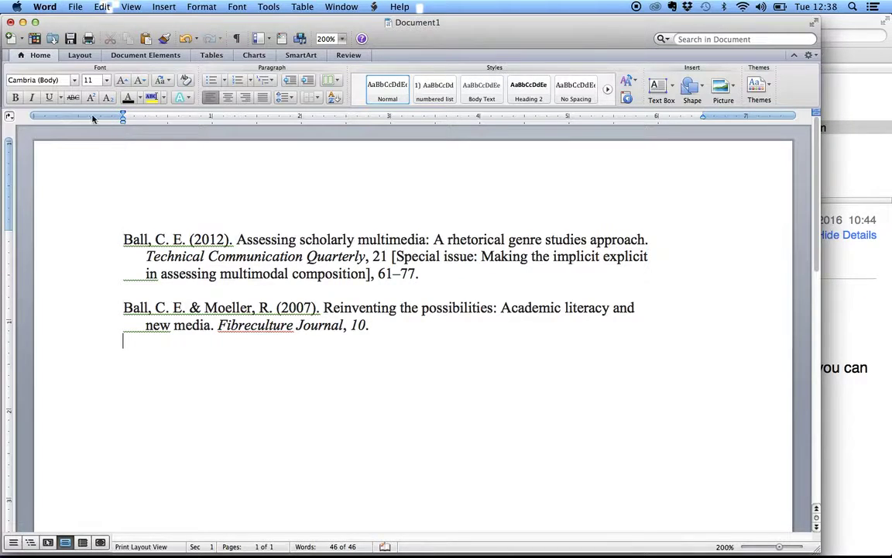
pyautogui.press('super+a')
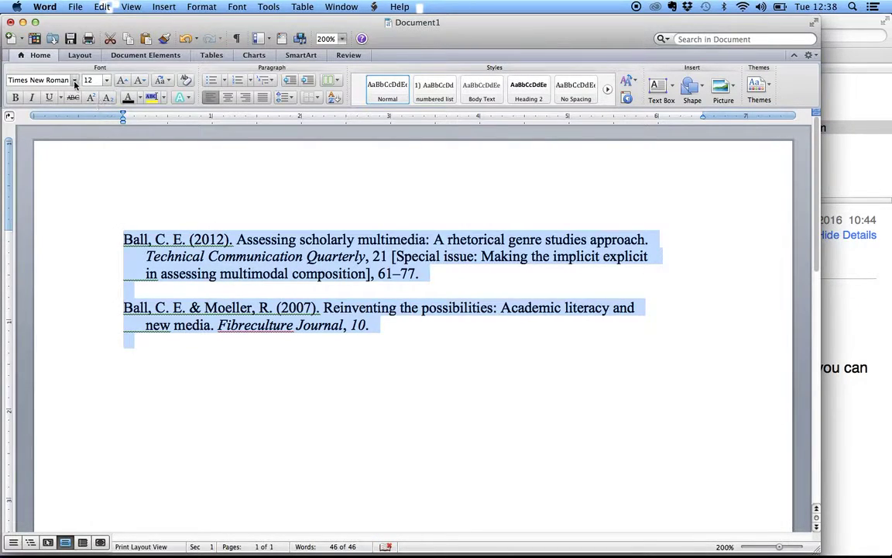
pyautogui.click(75, 82)
pyautogui.click(74, 82)
pyautogui.click(74, 82)
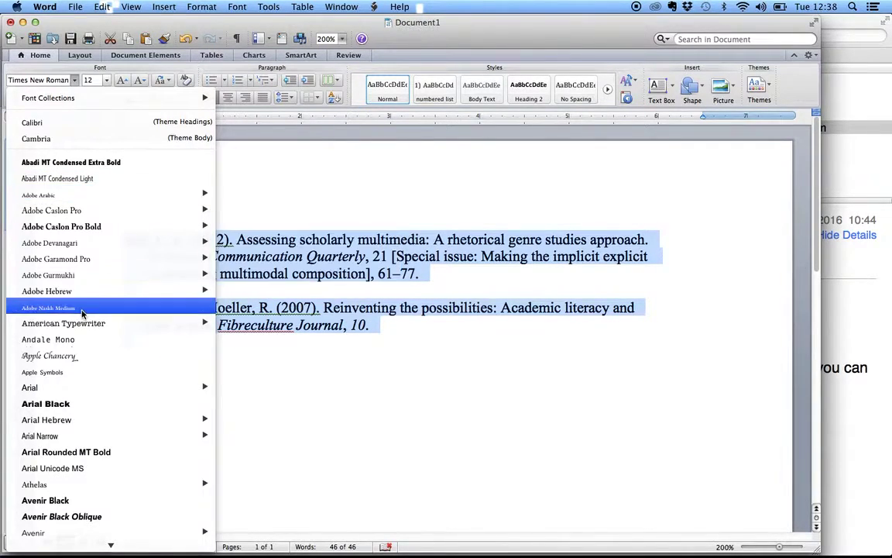
pyautogui.click(48, 123)
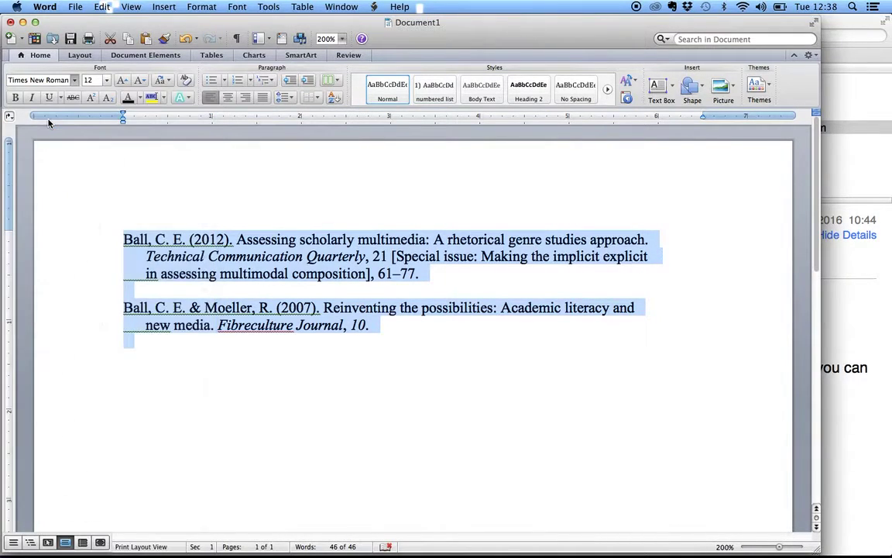
pyautogui.click(106, 80)
pyautogui.click(102, 155)
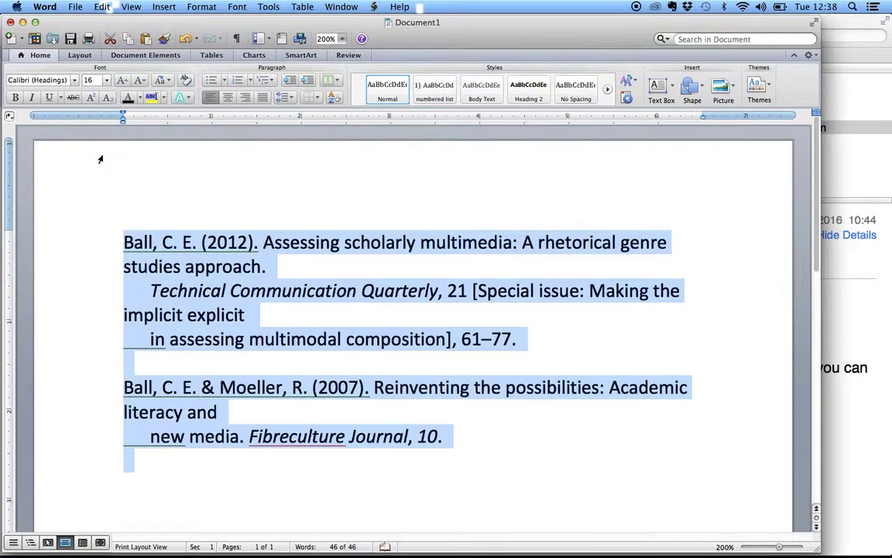
pyautogui.click(252, 294)
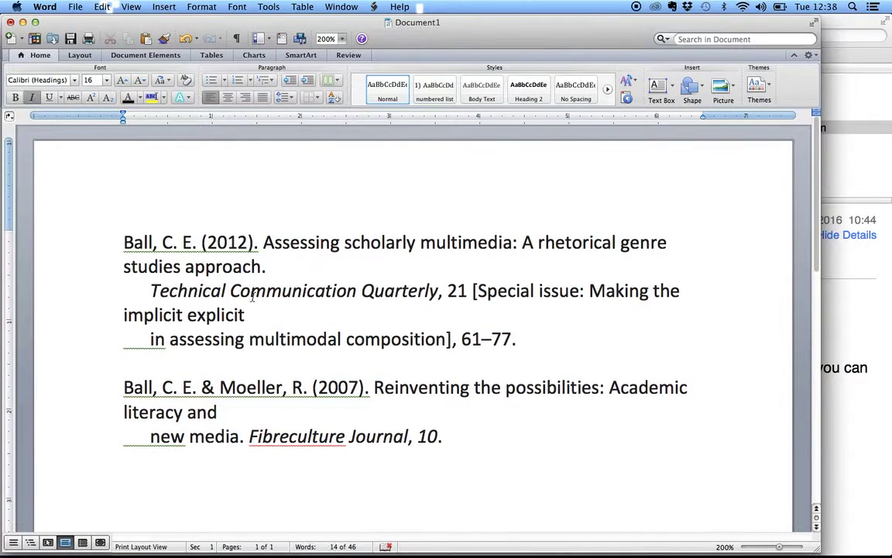
pyautogui.click(271, 266)
# Close the new test document and clear the selection in the bibliography
pyautogui.press('super+w')
pyautogui.click(364, 104)
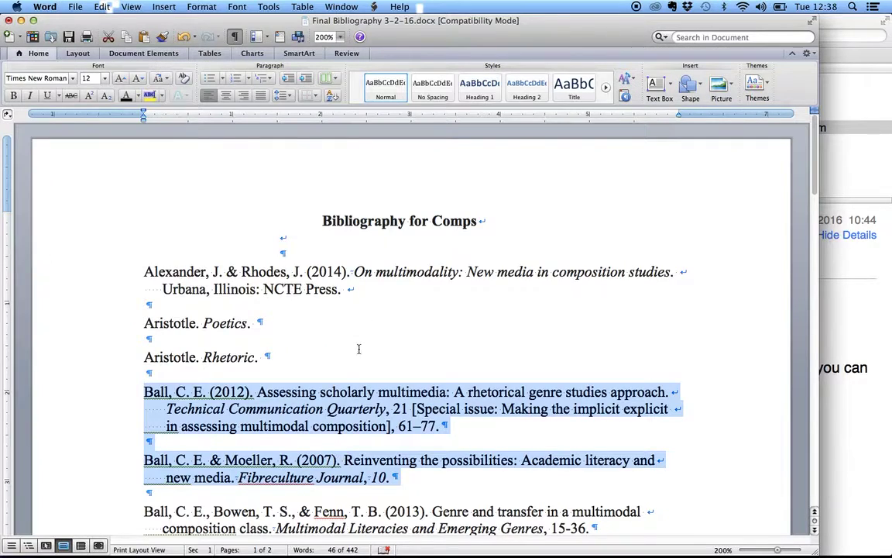
pyautogui.click(359, 348)
# Look up the Hanging special indentation in the Alexander & Rhodes entry's paragraph settings and cancel without applying it
pyautogui.scroll(2, 359, 349)
pyautogui.scroll(-2, 359, 348)
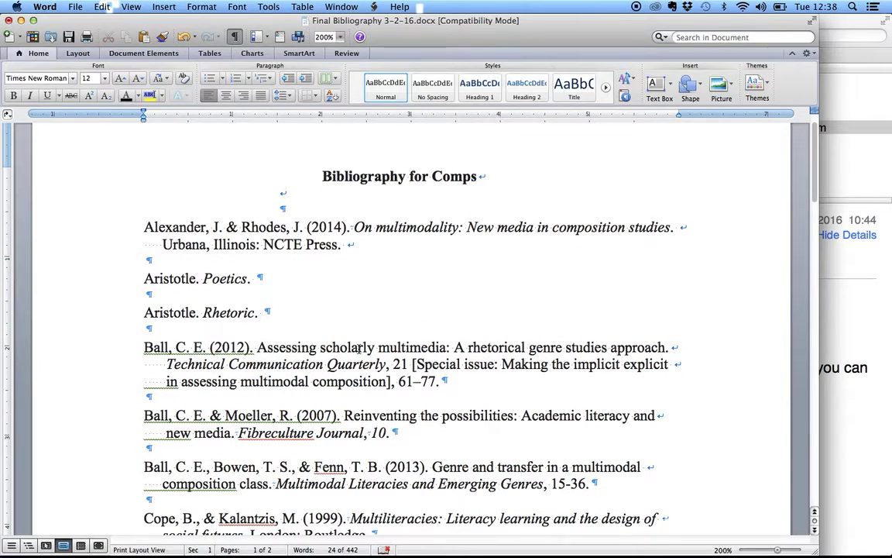
pyautogui.scroll(-2, 358, 350)
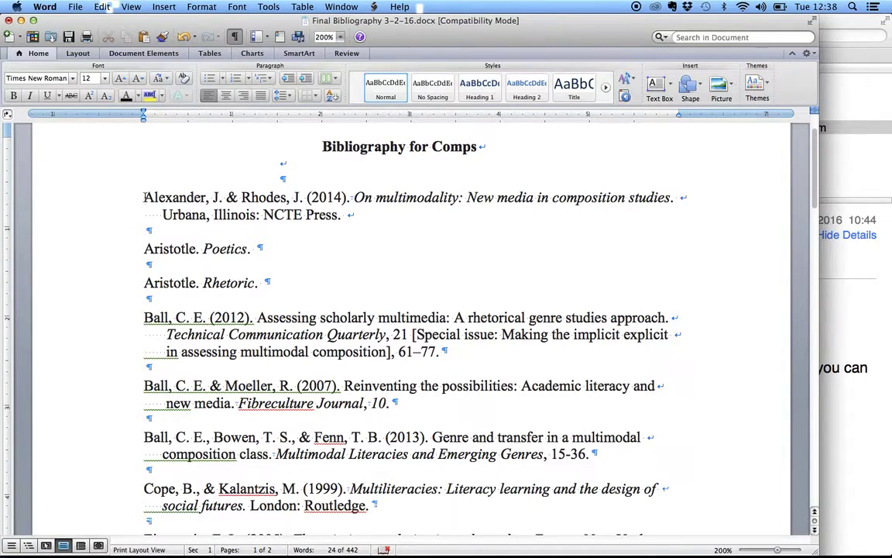
pyautogui.moveTo(144, 196); pyautogui.dragTo(362, 217)
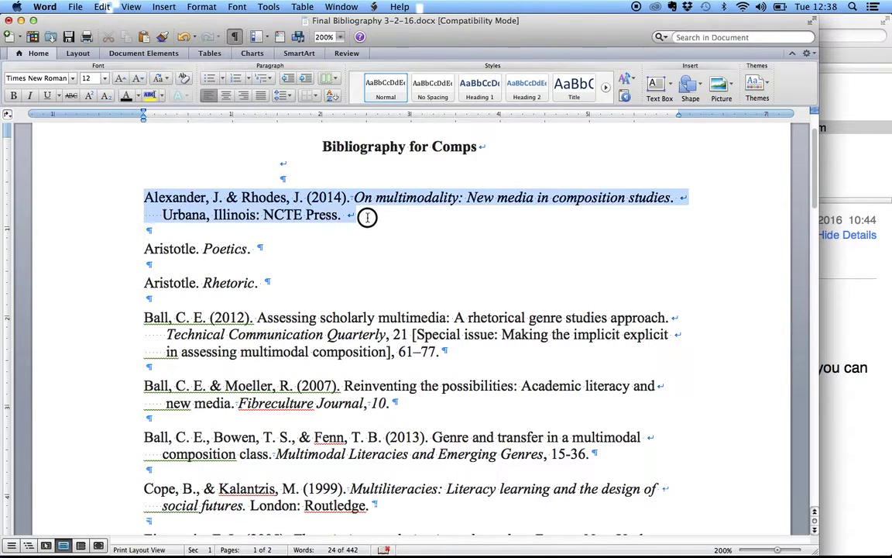
pyautogui.rightClick(291, 207)
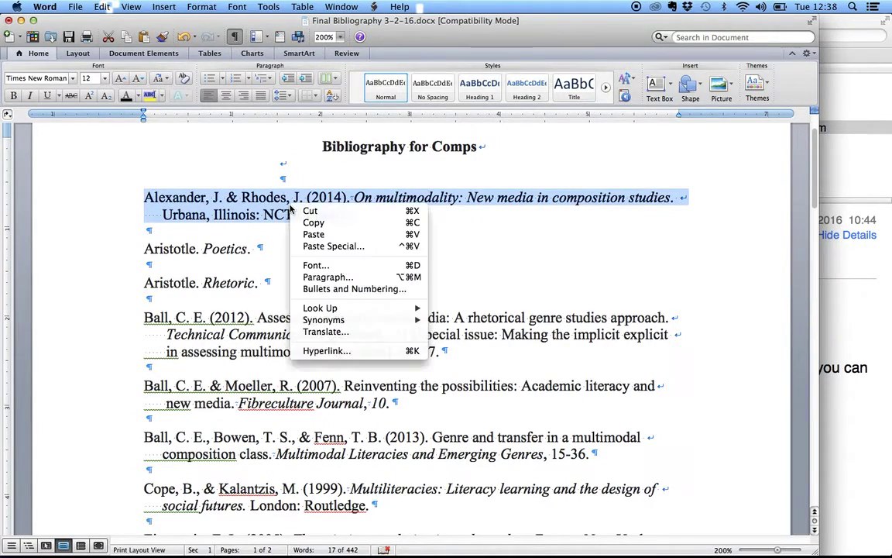
pyautogui.click(328, 276)
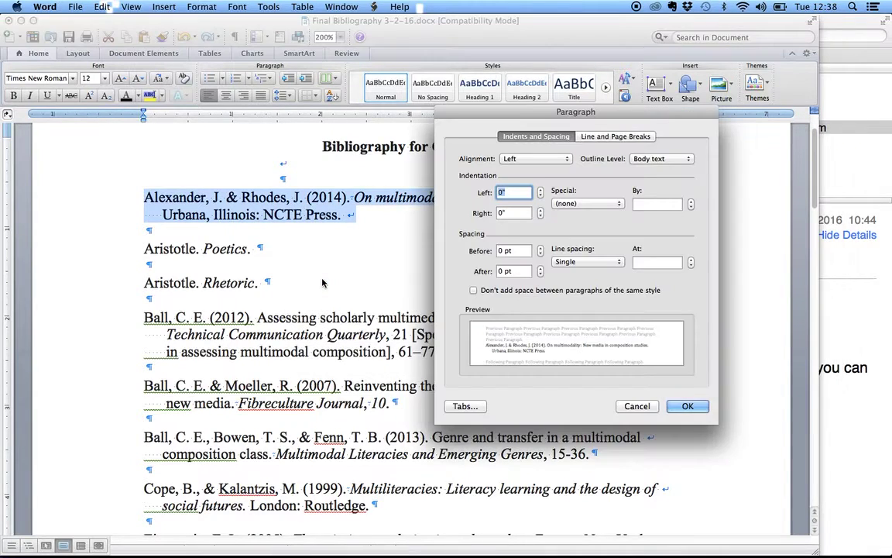
pyautogui.click(587, 203)
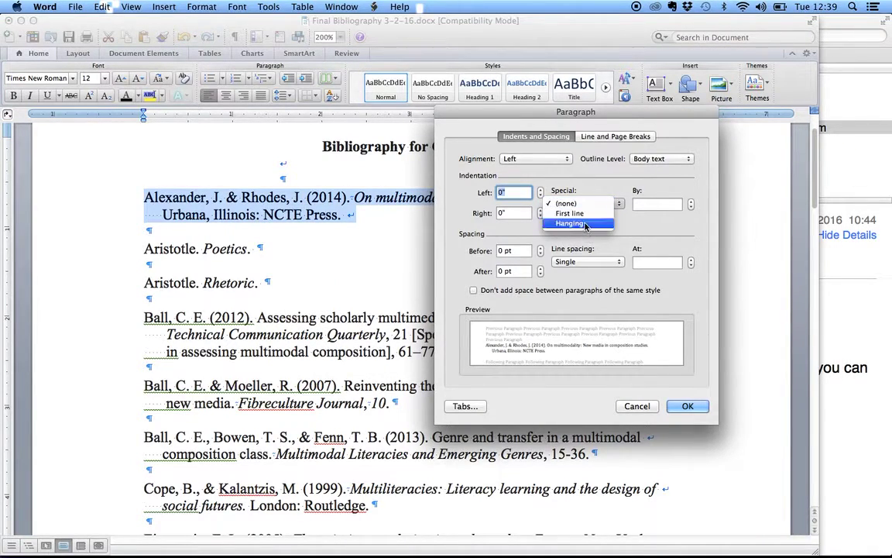
pyautogui.click(638, 407)
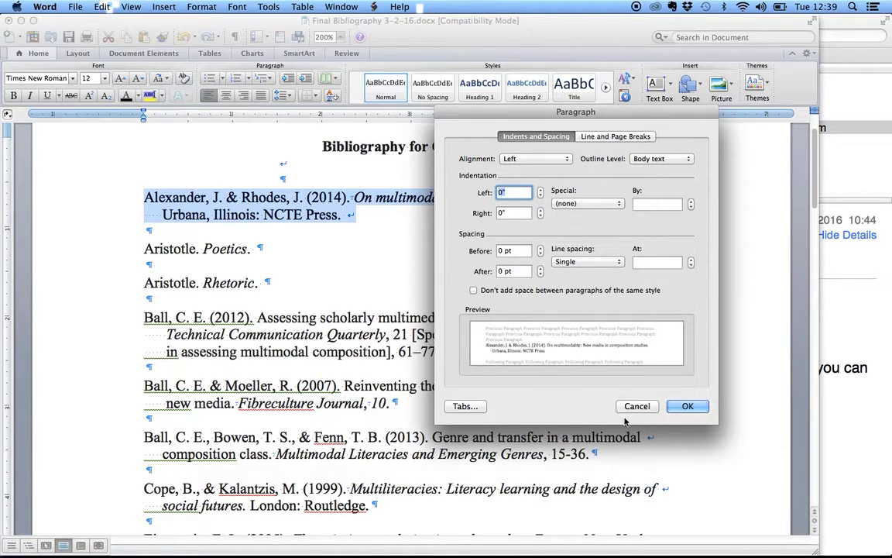
pyautogui.click(638, 407)
pyautogui.click(302, 211)
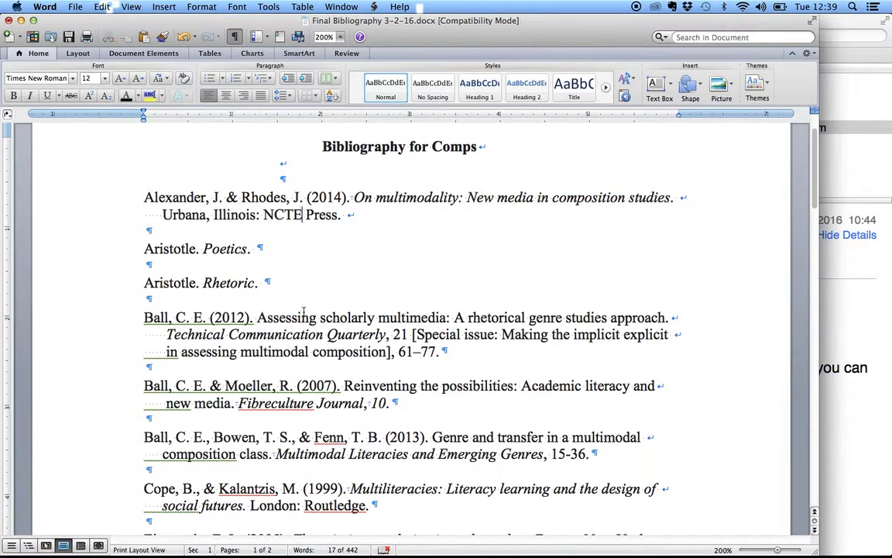
pyautogui.moveTo(144, 197); pyautogui.dragTo(438, 489)
pyautogui.scroll(-5, 451, 392)
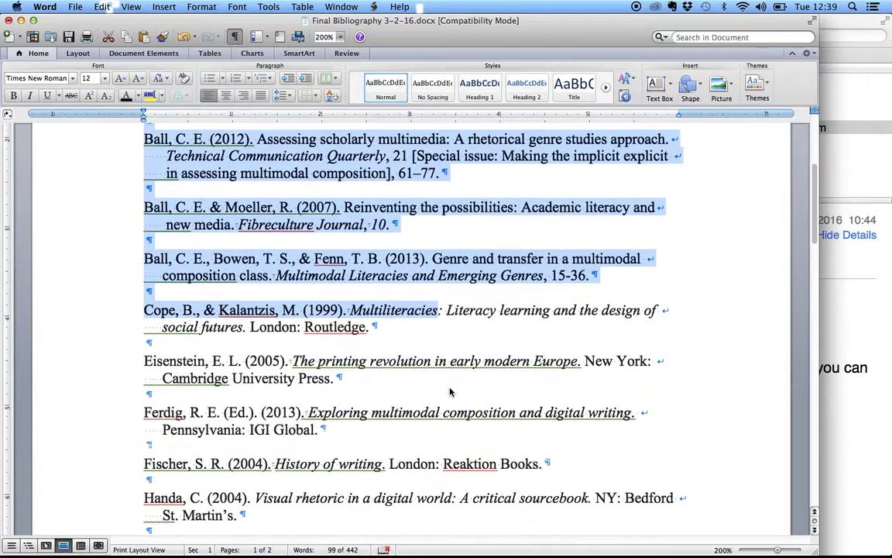
pyautogui.scroll(5, 449, 387)
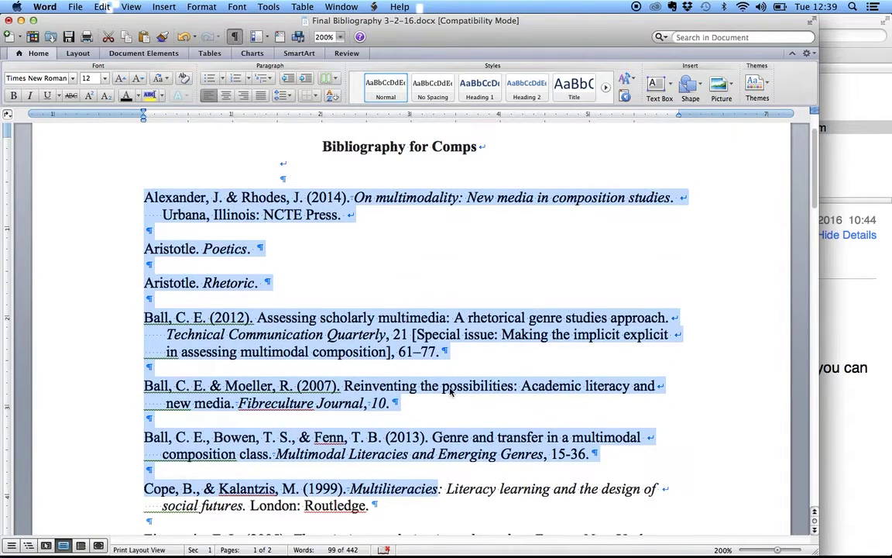
pyautogui.click(364, 334)
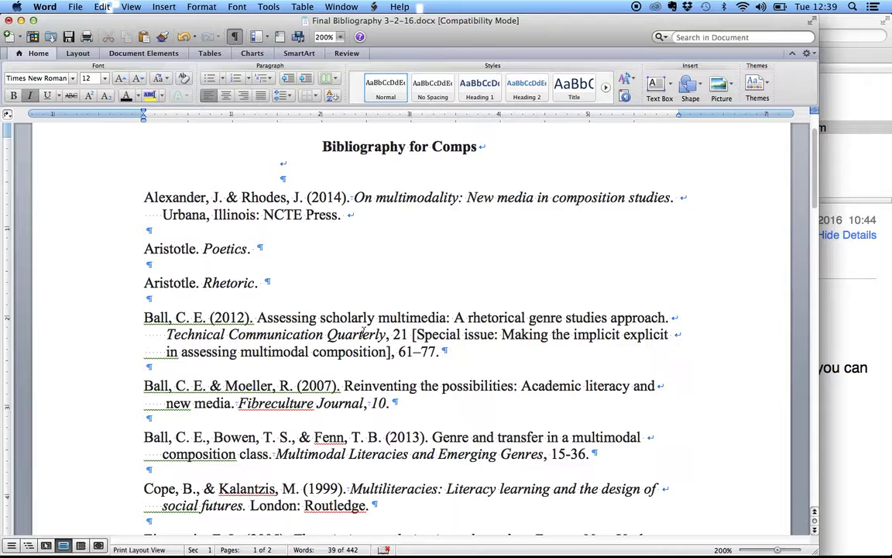
pyautogui.scroll(2, 338, 283)
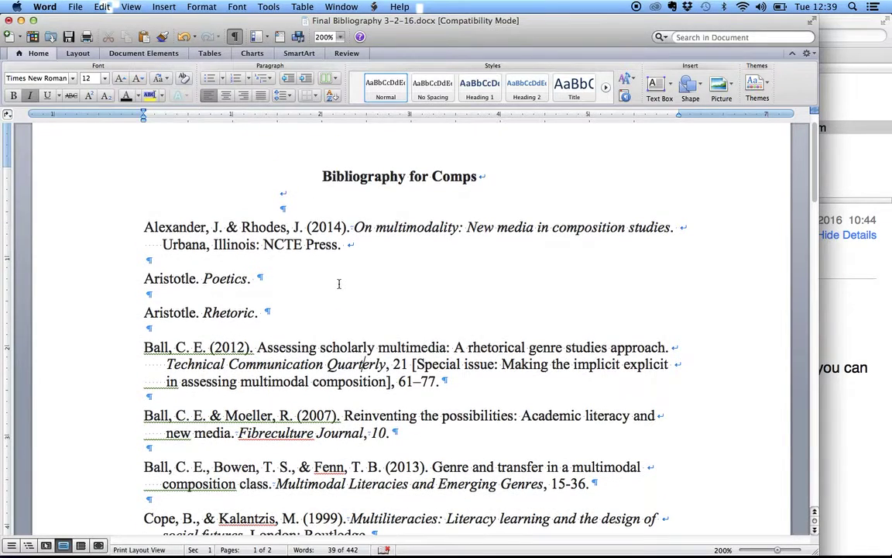
# Place the cursor before the first entry's manual line break and open Find and Replace with the replacement option
pyautogui.click(681, 228)
pyautogui.click(671, 37)
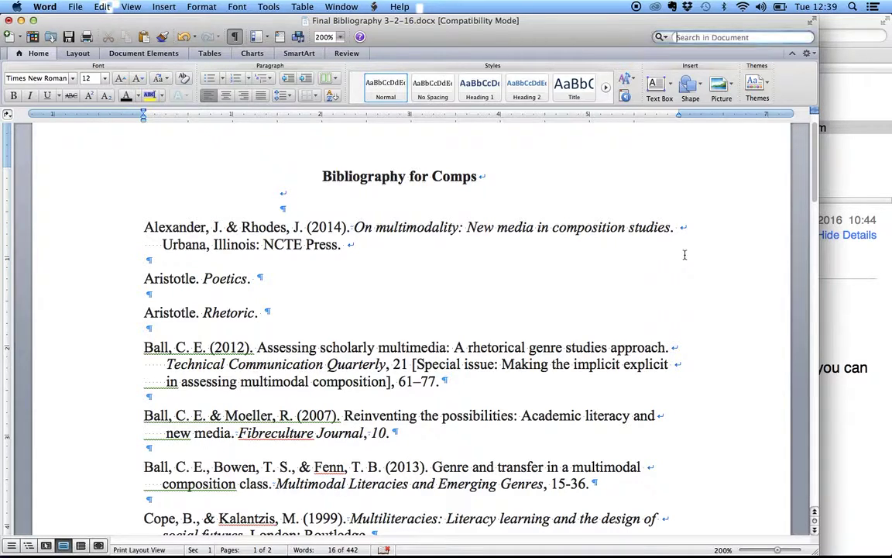
pyautogui.click(667, 37)
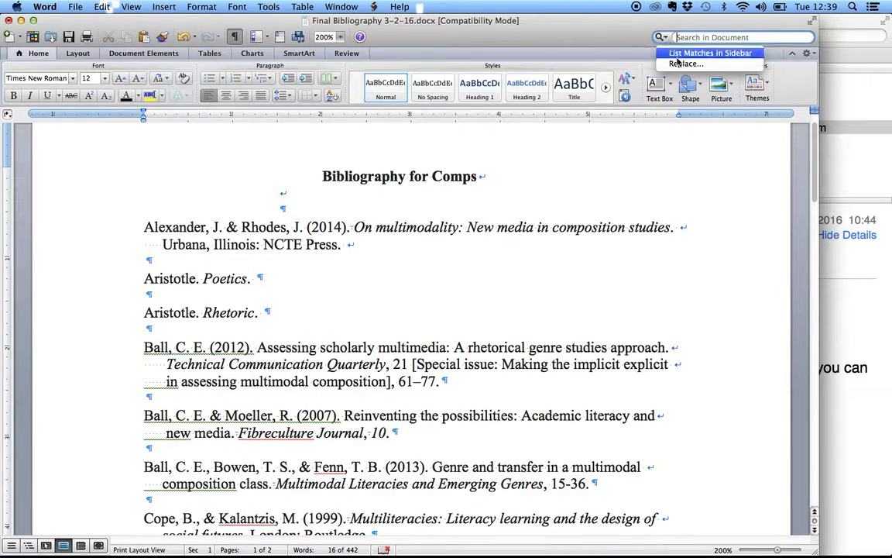
pyautogui.click(681, 64)
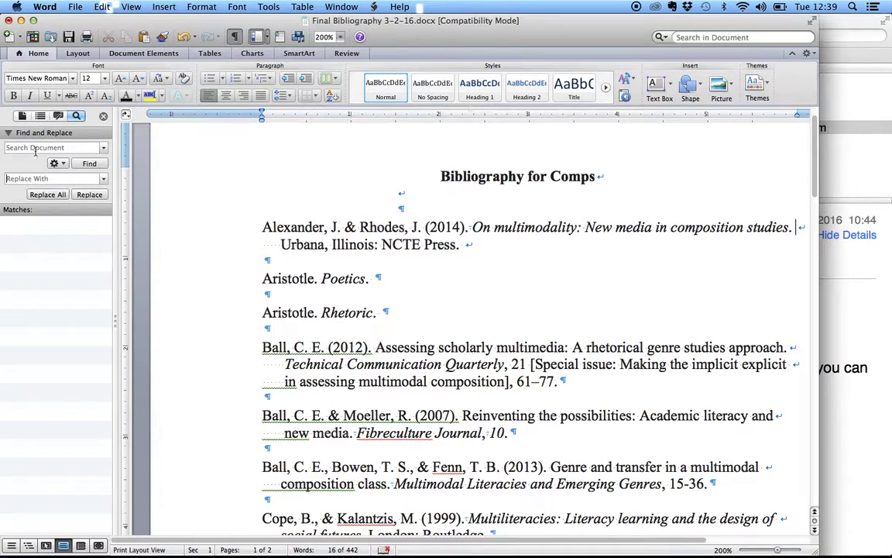
# Review the special characters available as search terms and widen the document window
pyautogui.click(103, 149)
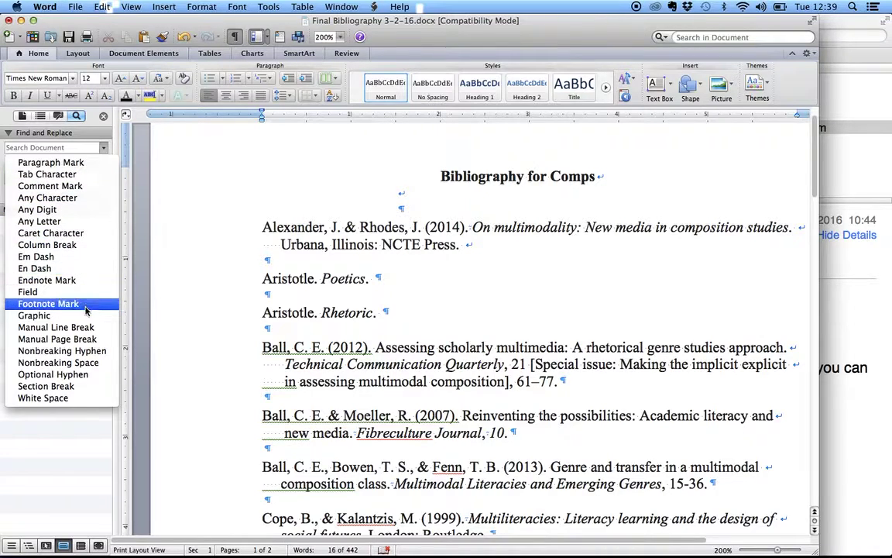
pyautogui.click(701, 244)
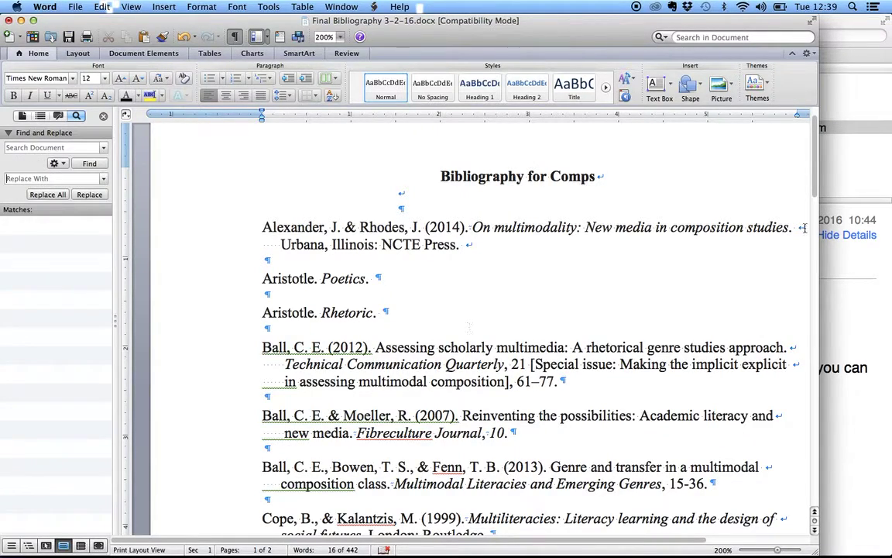
pyautogui.click(797, 229)
pyautogui.click(801, 229)
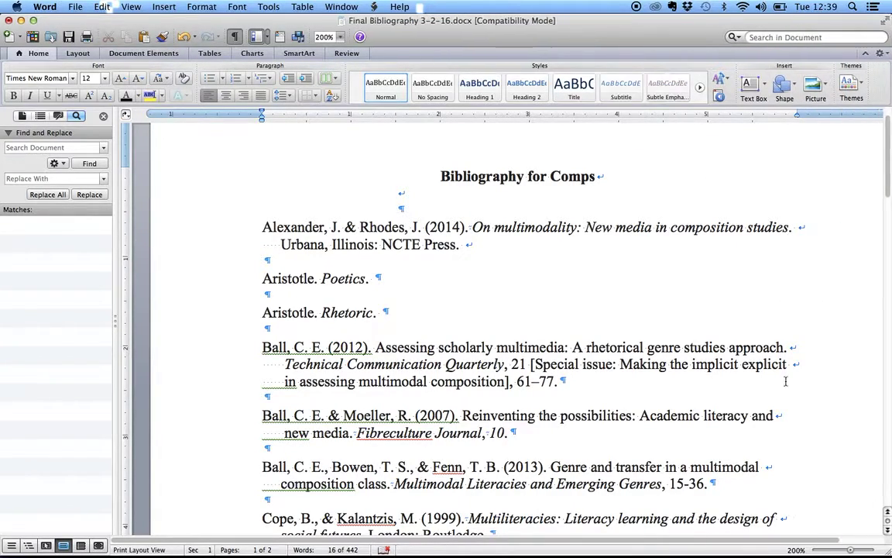
# Try to copy the manual line break at the end of the first entry's first line into the search term
pyautogui.click(797, 227)
pyautogui.tripleClick(800, 227)
pyautogui.click(803, 227)
pyautogui.moveTo(803, 227); pyautogui.dragTo(803, 229)
pyautogui.press('super+c')
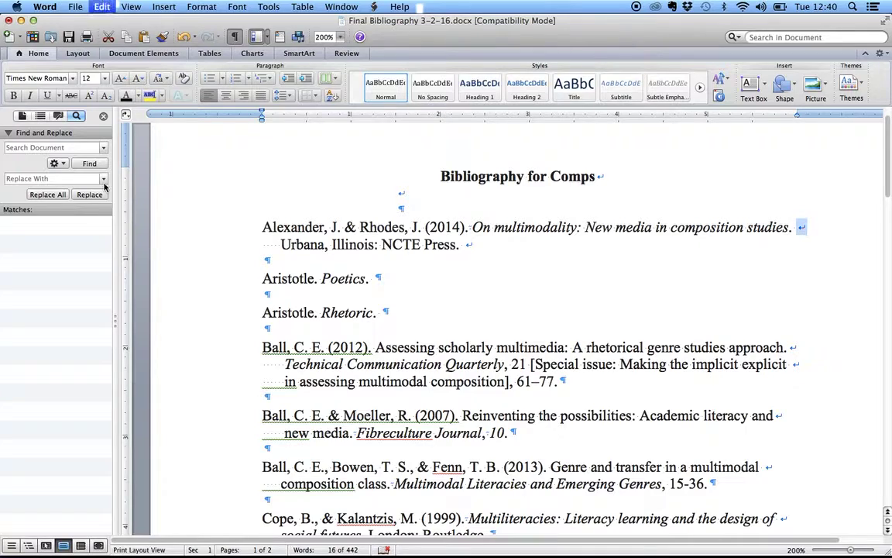
pyautogui.click(52, 147)
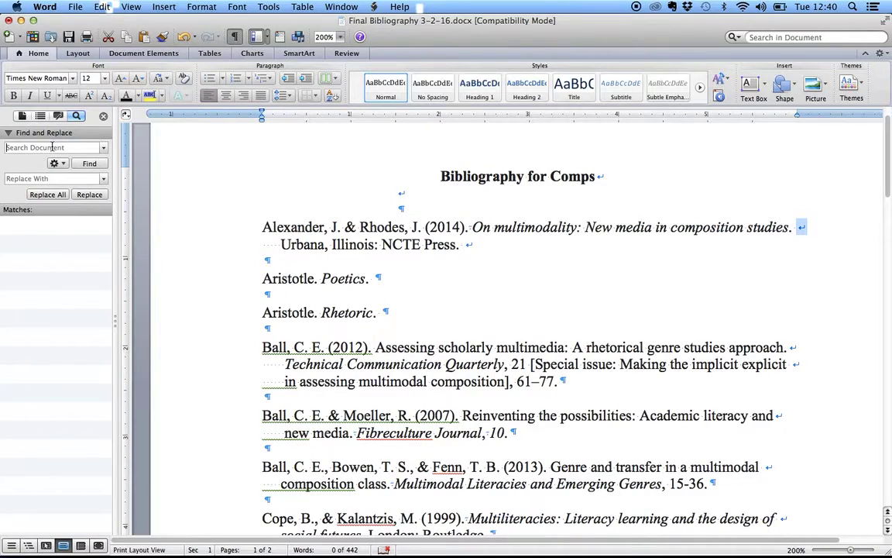
pyautogui.press('super+v')
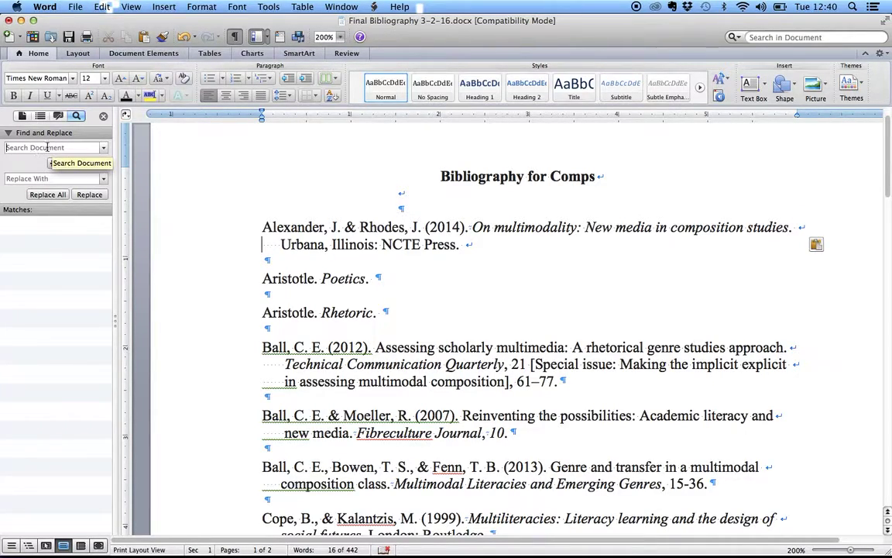
# Search the document for manual line breaks (^l) and check the matches in the bibliography
pyautogui.click(103, 147)
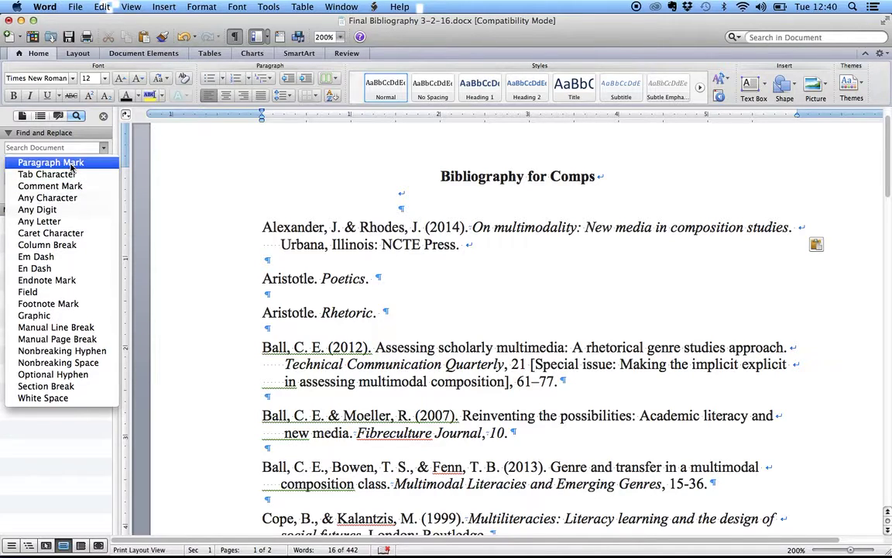
pyautogui.click(78, 327)
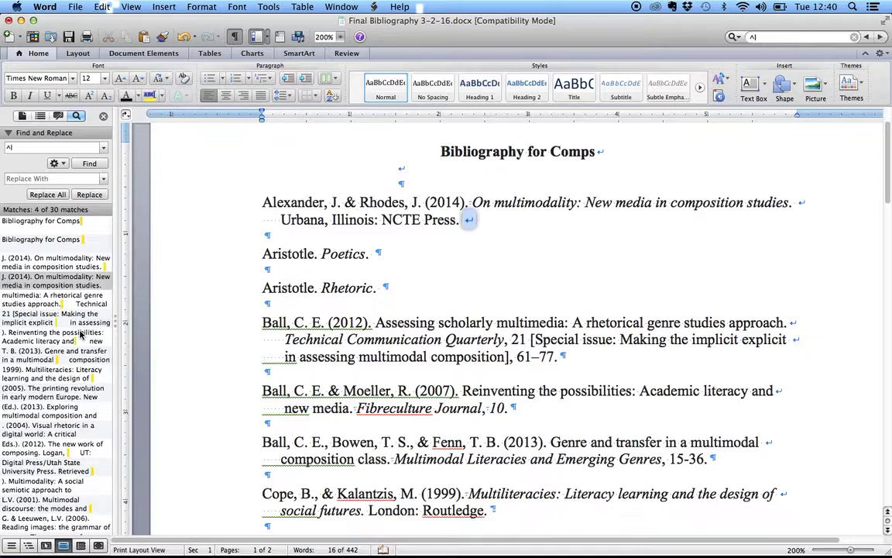
pyautogui.press('super+v')
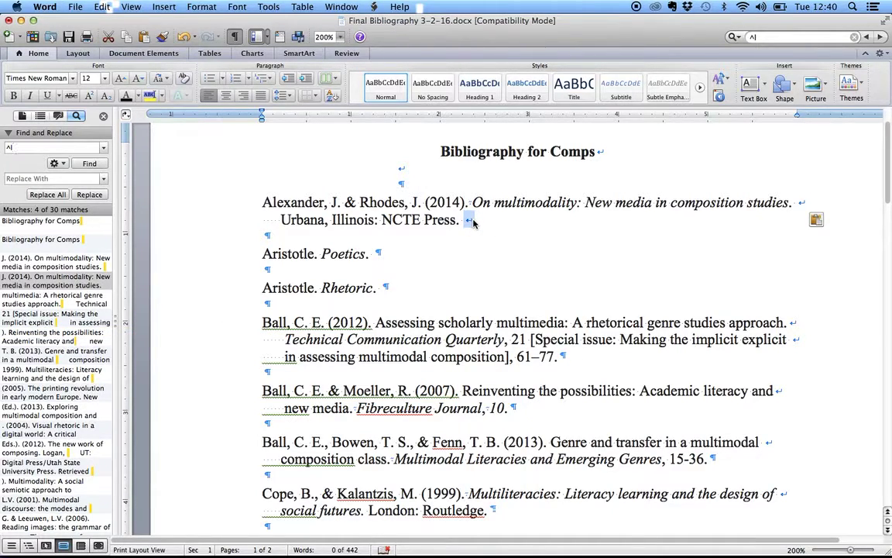
pyautogui.scroll(-3, 474, 225)
pyautogui.scroll(5, 499, 397)
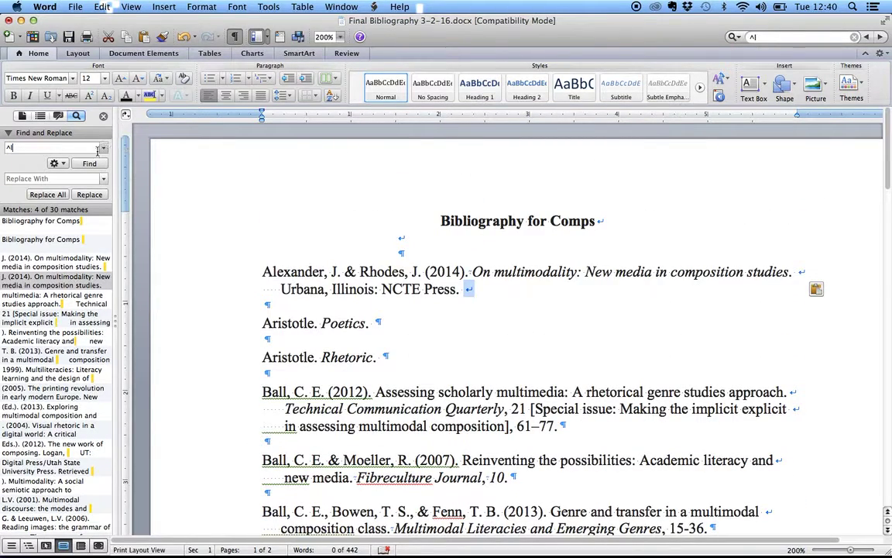
# Clear the search term and search for paragraph marks (^p) instead
pyautogui.press('BackSpace')
pyautogui.press('BackSpace')
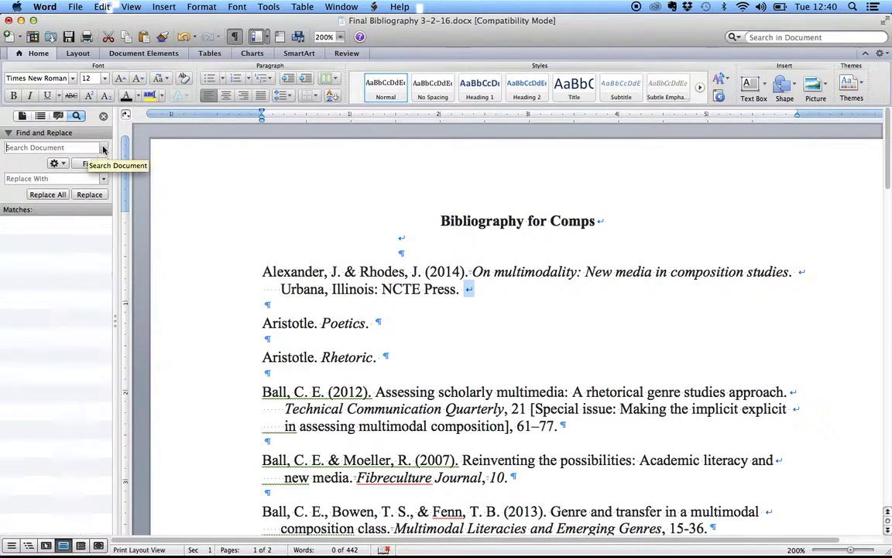
pyautogui.click(103, 148)
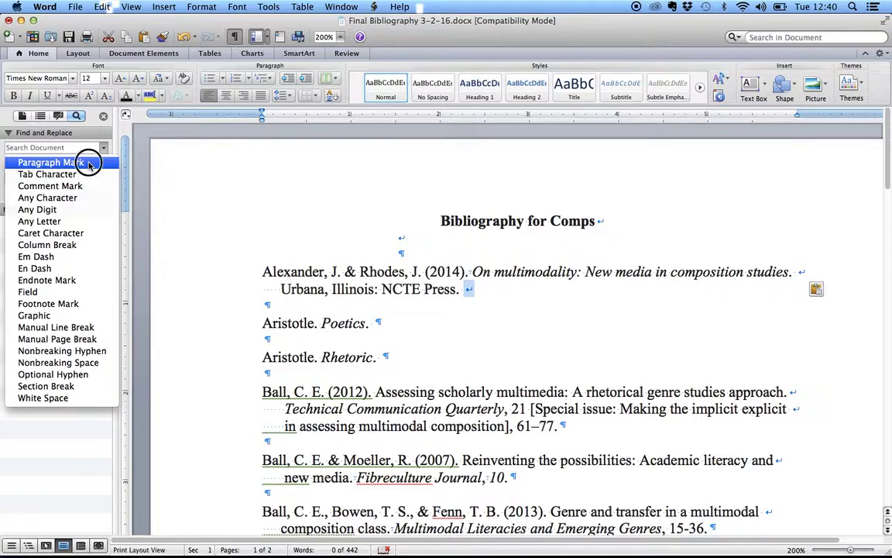
pyautogui.click(89, 163)
pyautogui.click(89, 163)
pyautogui.press('Return')
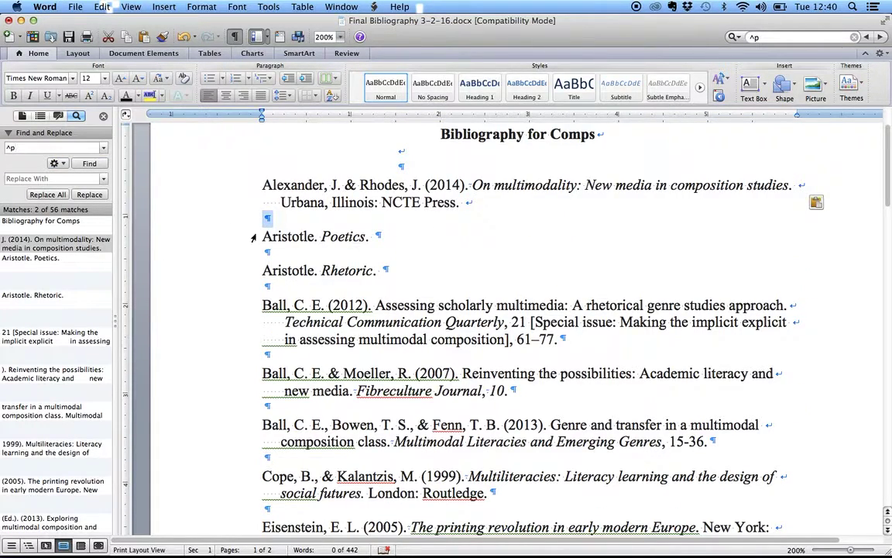
# Search for manual page breaks (^m) in place of paragraph marks and clear the search term
pyautogui.click(94, 147)
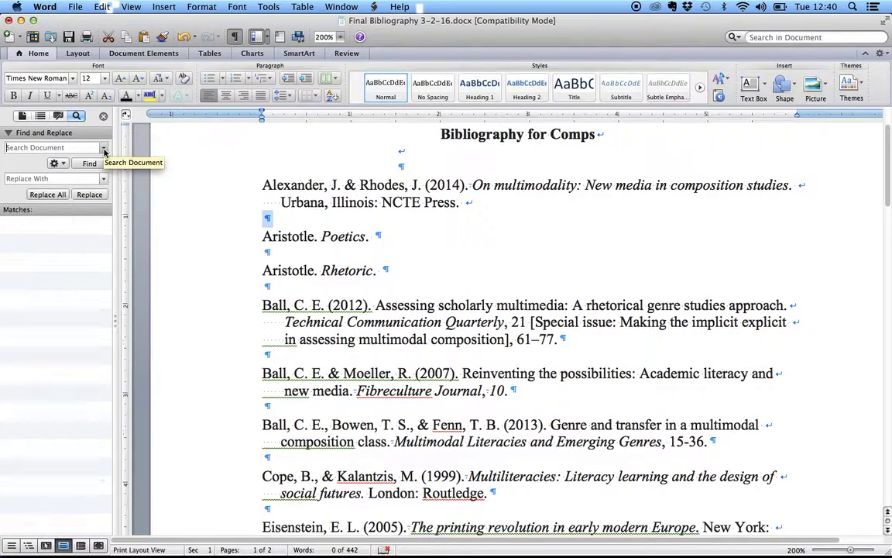
pyautogui.click(103, 147)
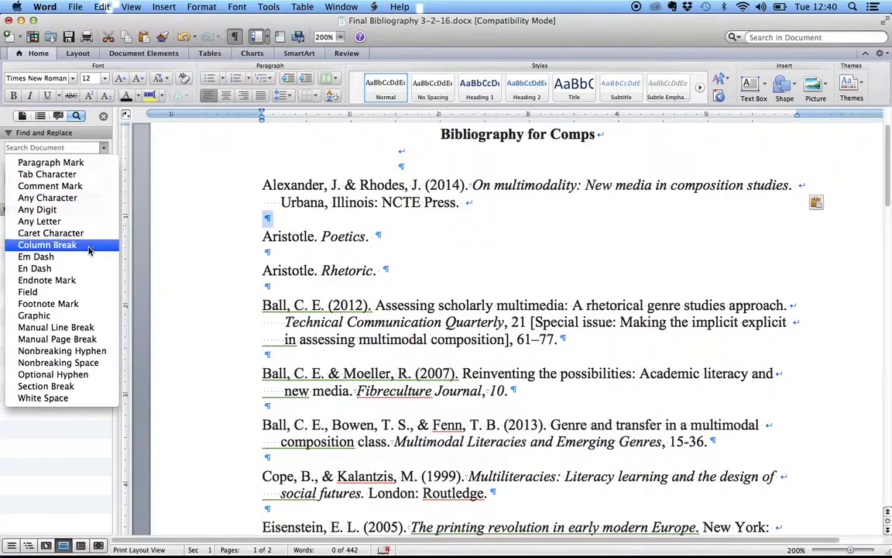
pyautogui.click(89, 343)
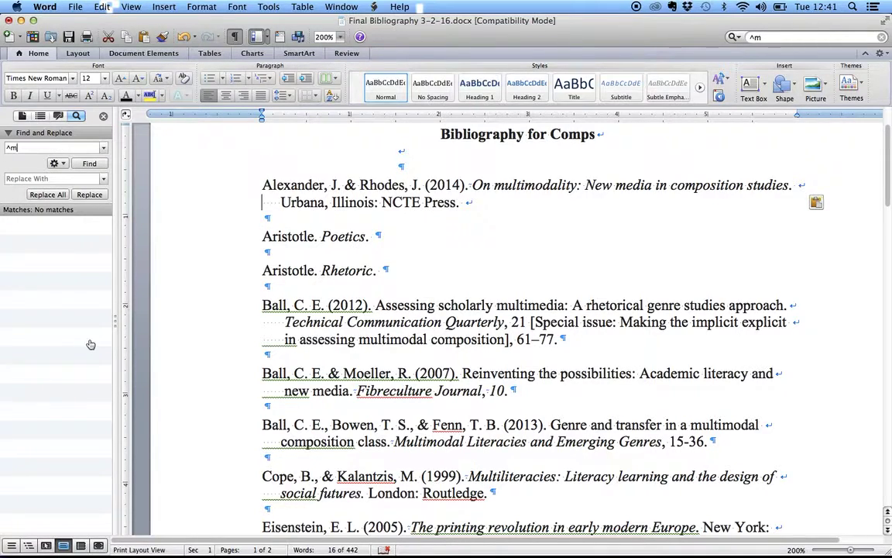
pyautogui.press('BackSpace')
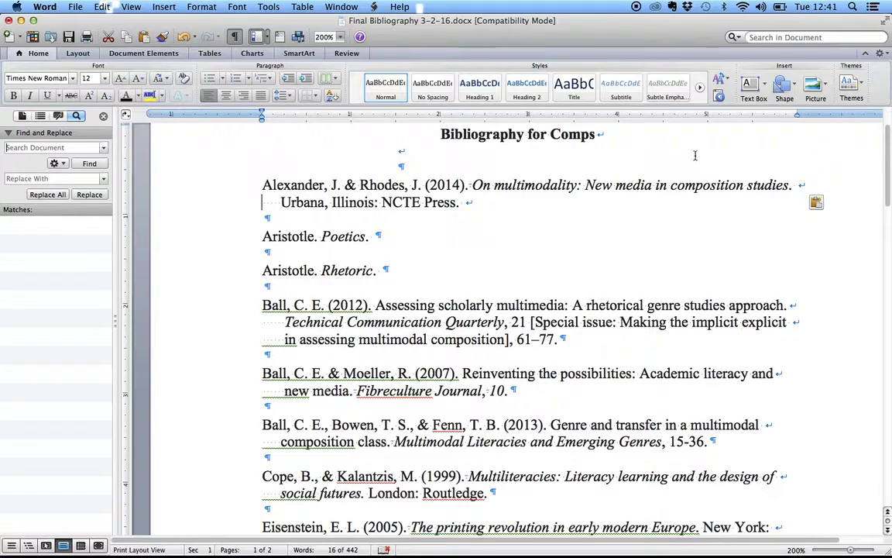
# Try to paste line breaks taken from the first entry and the 2012 scholarly multimedia entry as the search term
pyautogui.click(795, 185)
pyautogui.hotkey('shift', 'Right')
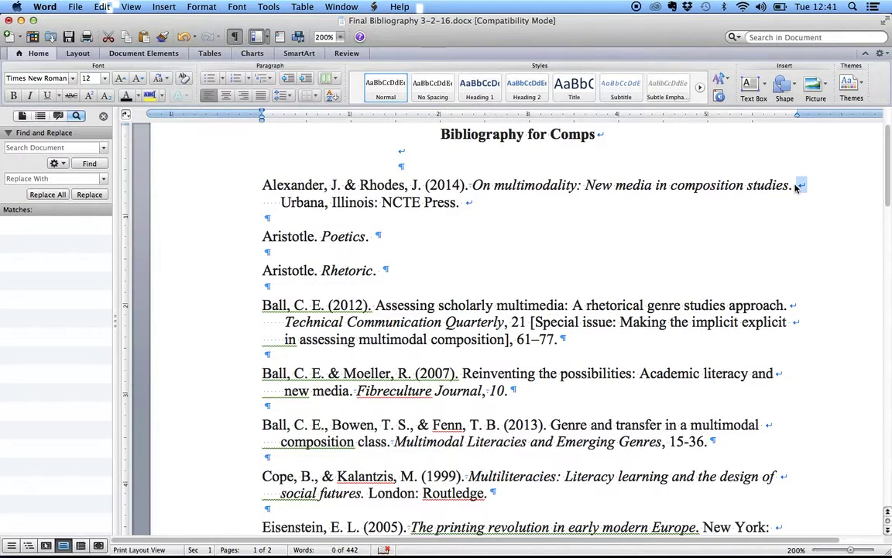
pyautogui.click(36, 147)
pyautogui.press('super+v')
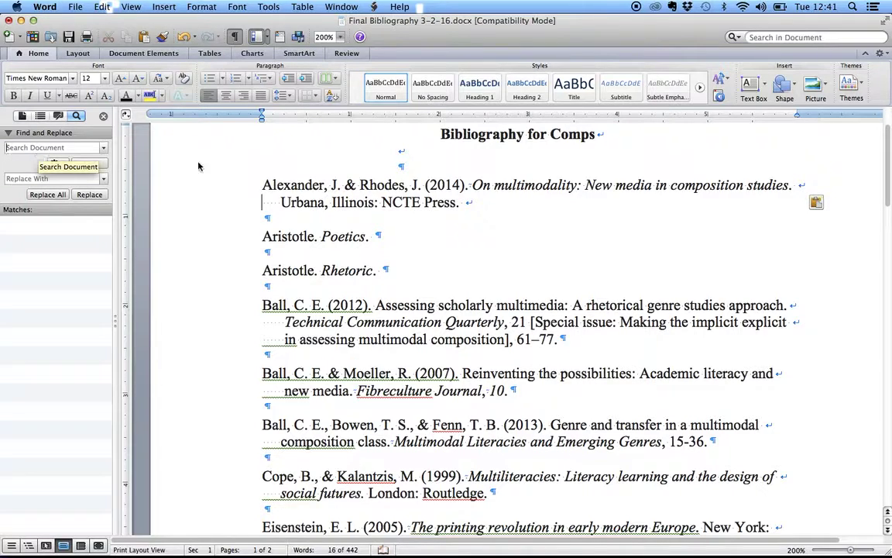
pyautogui.scroll(-3, 518, 218)
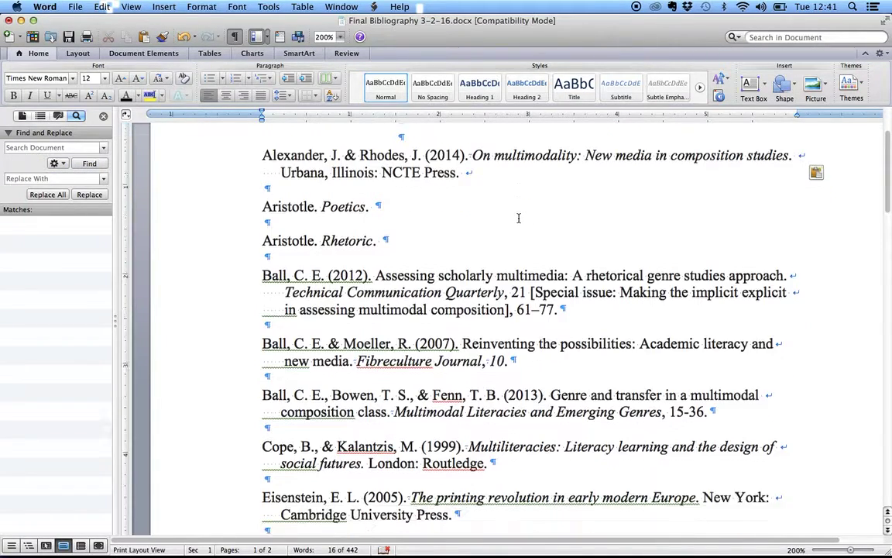
pyautogui.moveTo(796, 260); pyautogui.dragTo(788, 261)
pyautogui.press('super+c')
pyautogui.click(45, 147)
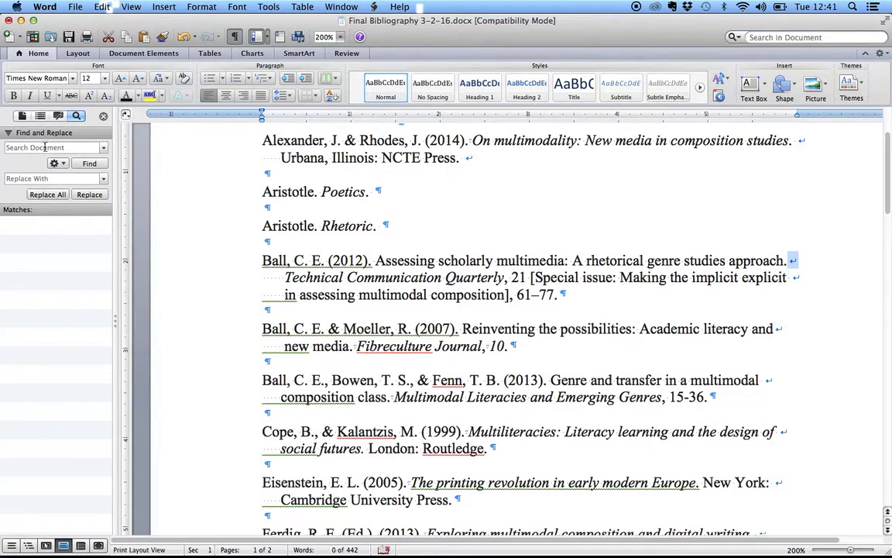
pyautogui.press('super+v')
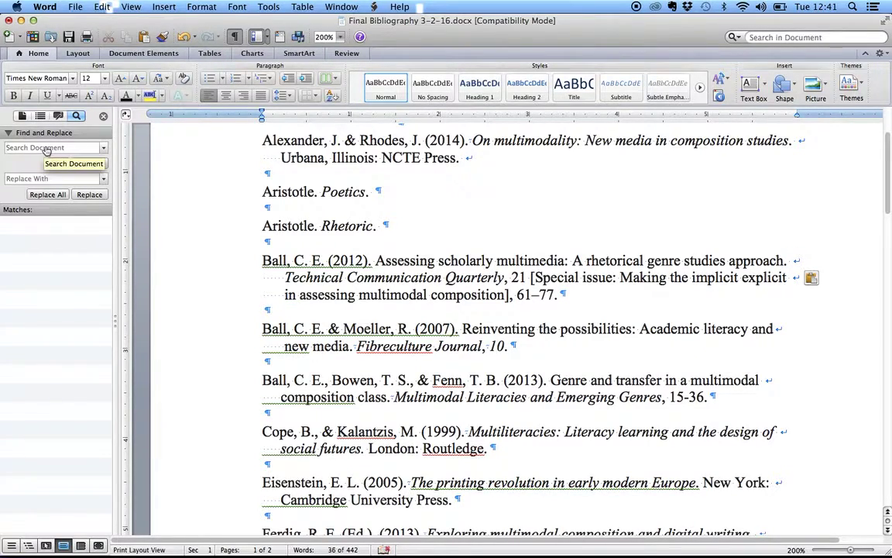
pyautogui.click(46, 148)
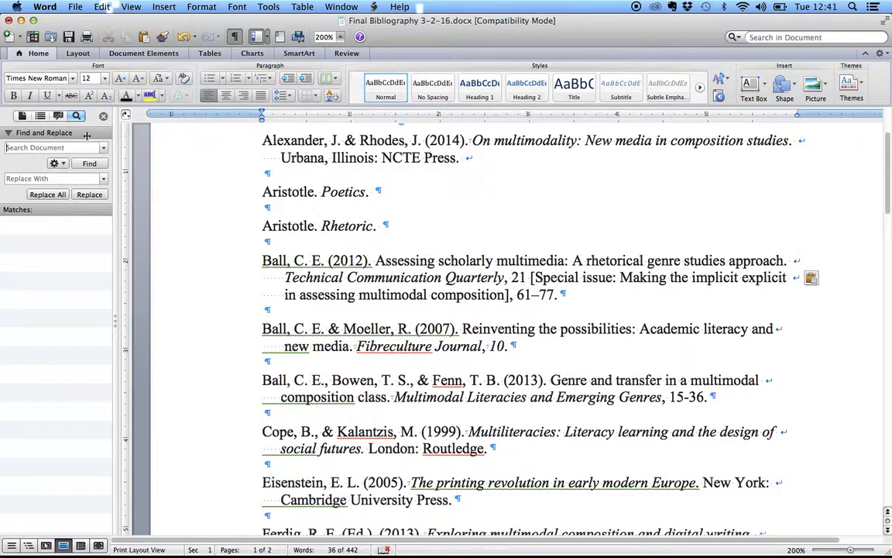
# With Advanced Find & Replace, replace all manual line breaks followed by indent spaces (^l plus spaces) with a single space
pyautogui.click(59, 164)
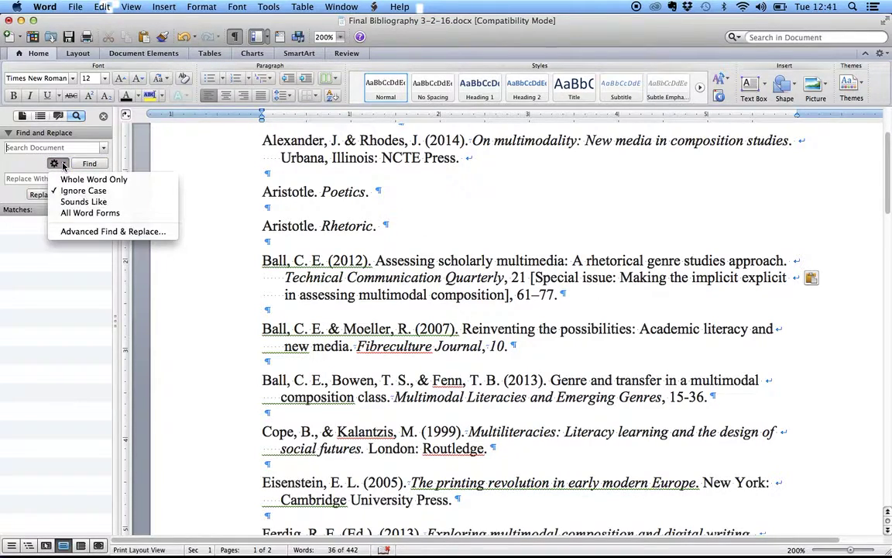
pyautogui.click(87, 231)
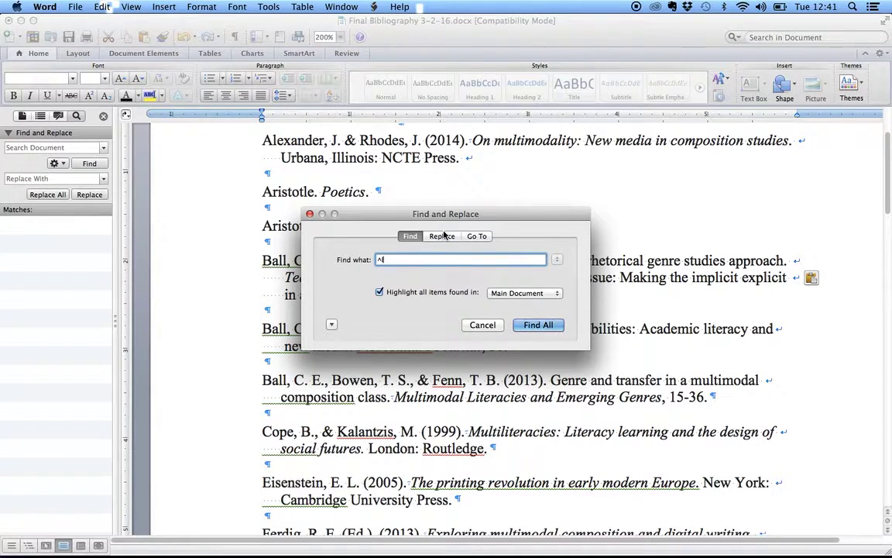
pyautogui.click(442, 237)
pyautogui.click(410, 292)
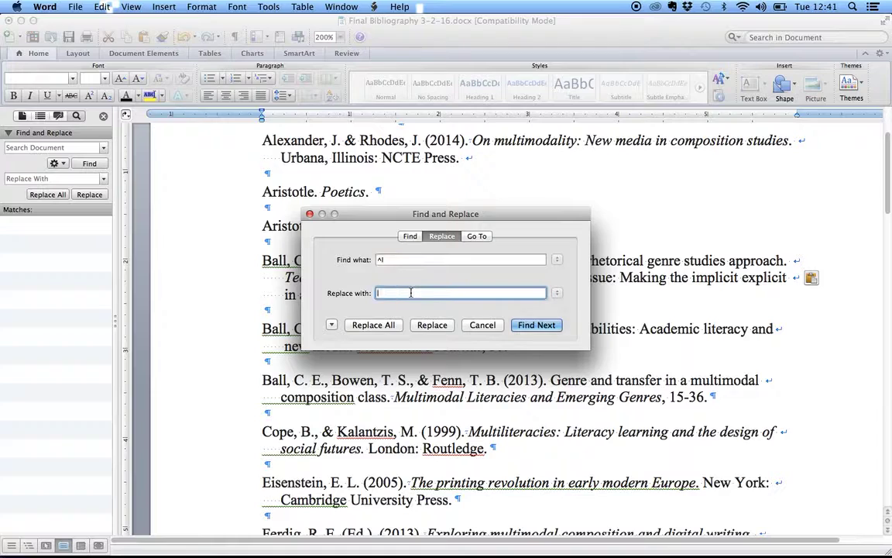
pyautogui.click(404, 259)
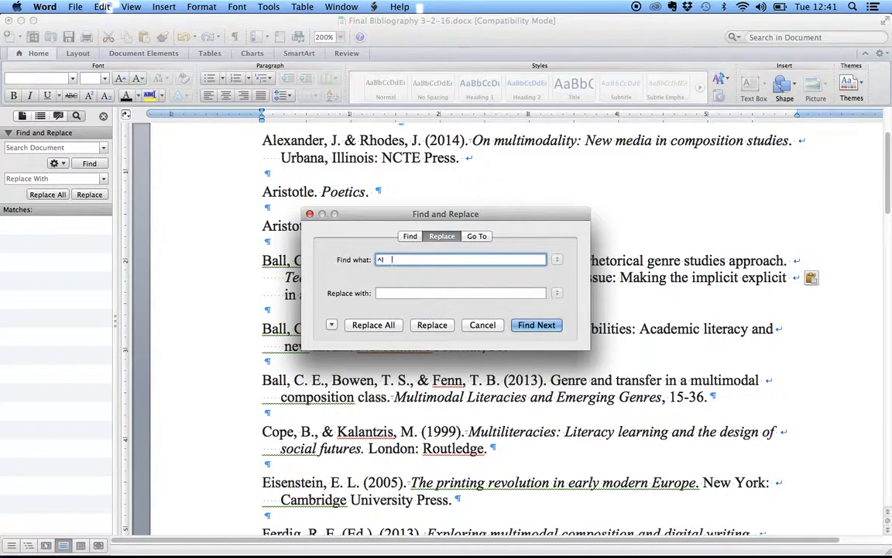
pyautogui.click(392, 294)
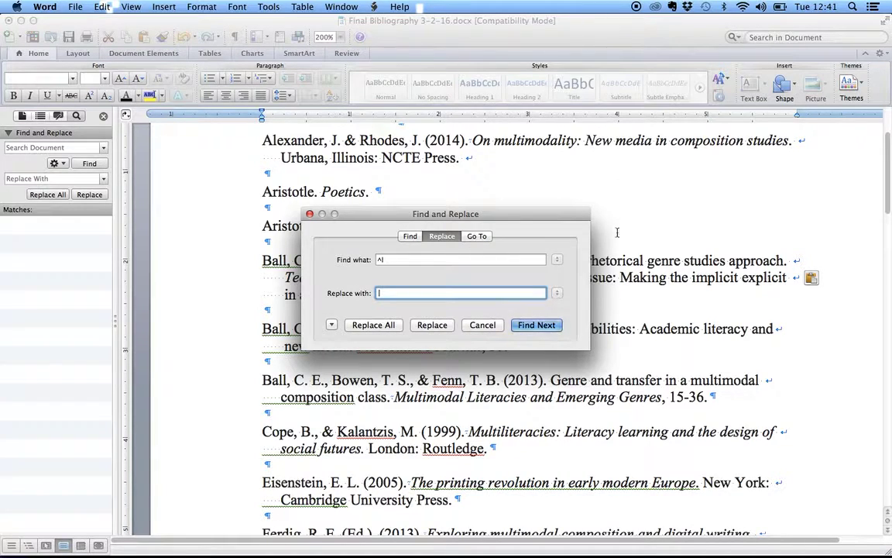
pyautogui.click(375, 325)
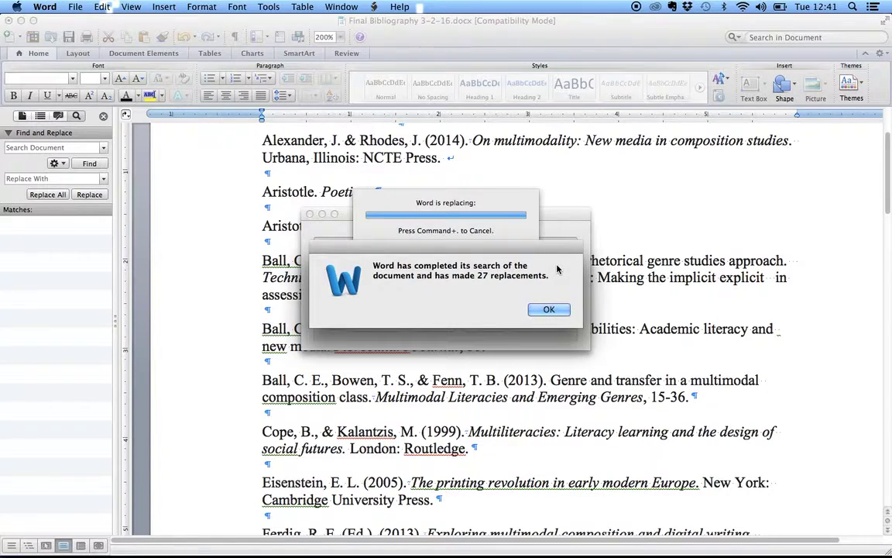
pyautogui.click(548, 309)
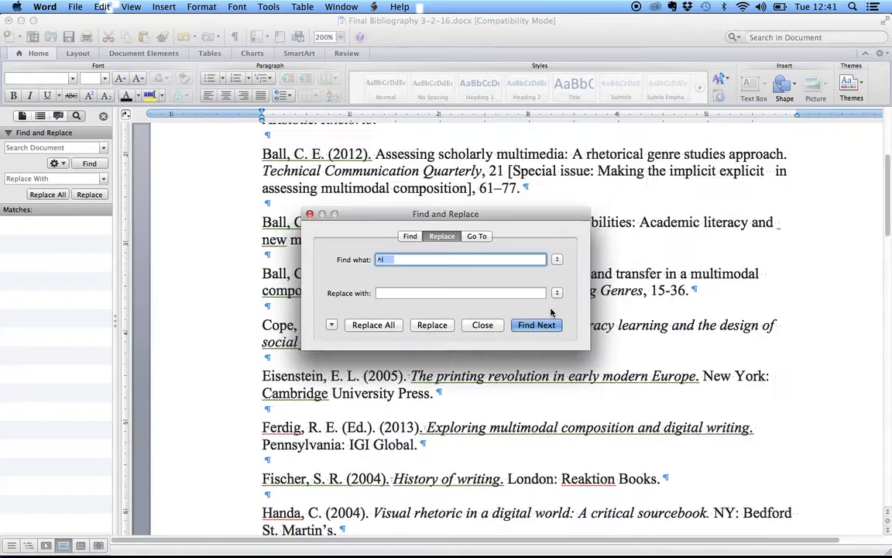
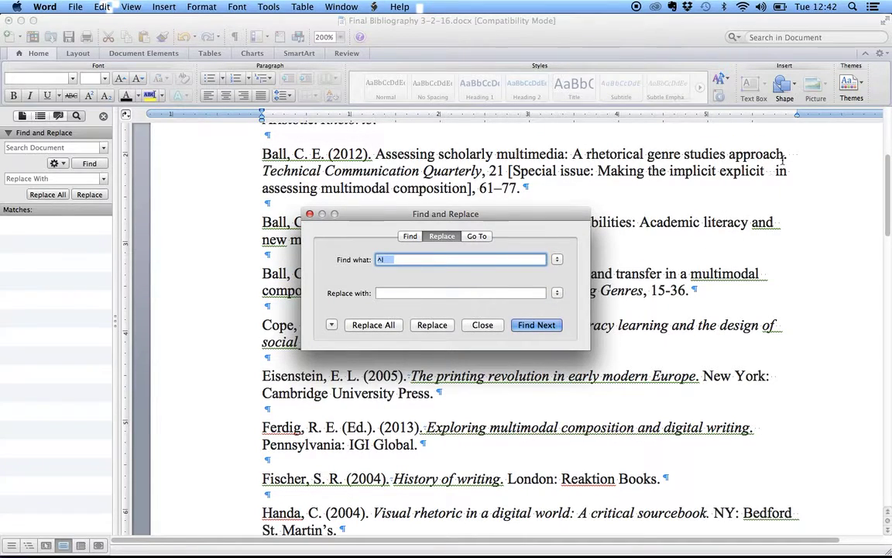
# Check the leftover spaces in the 2012 scholarly multimedia entry and replace all triple spaces in the document with a single space
pyautogui.click(786, 154)
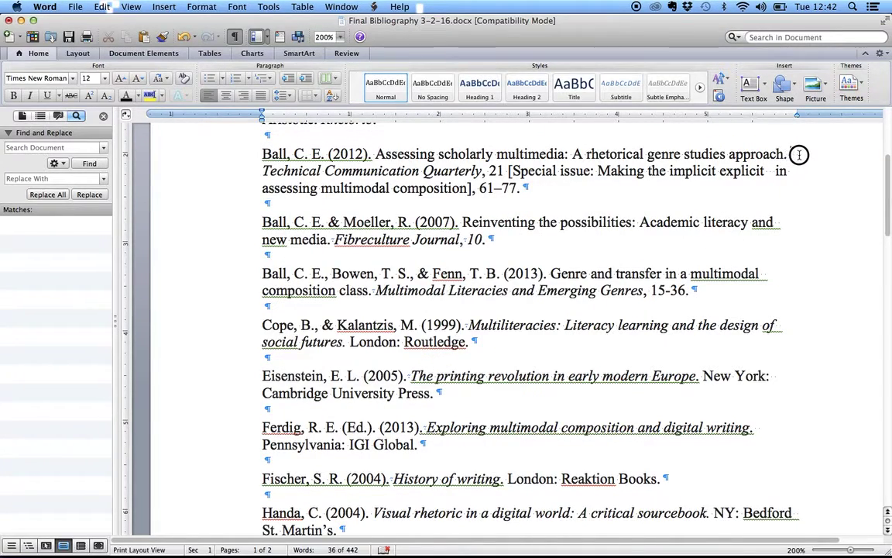
pyautogui.click(790, 155)
pyautogui.moveTo(788, 156); pyautogui.dragTo(796, 160)
pyautogui.click(772, 169)
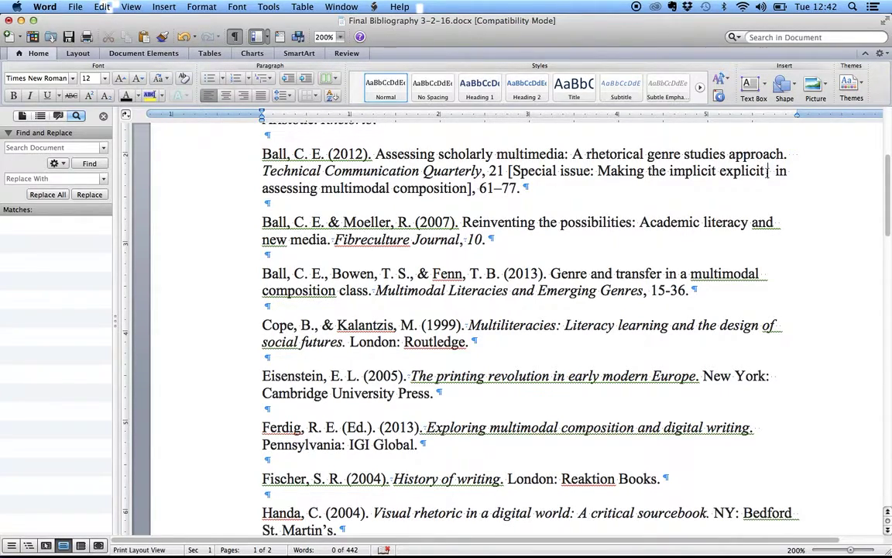
pyautogui.click(75, 151)
pyautogui.click(75, 149)
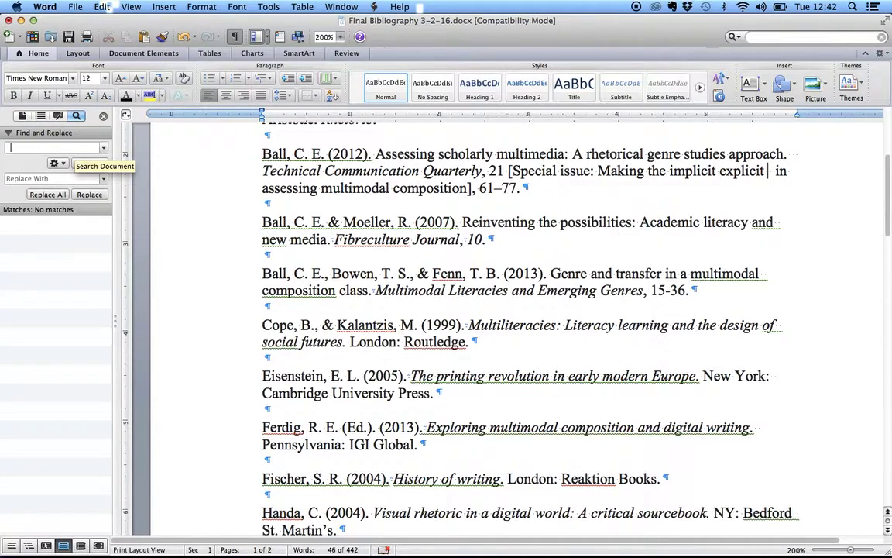
pyautogui.press('super+v')
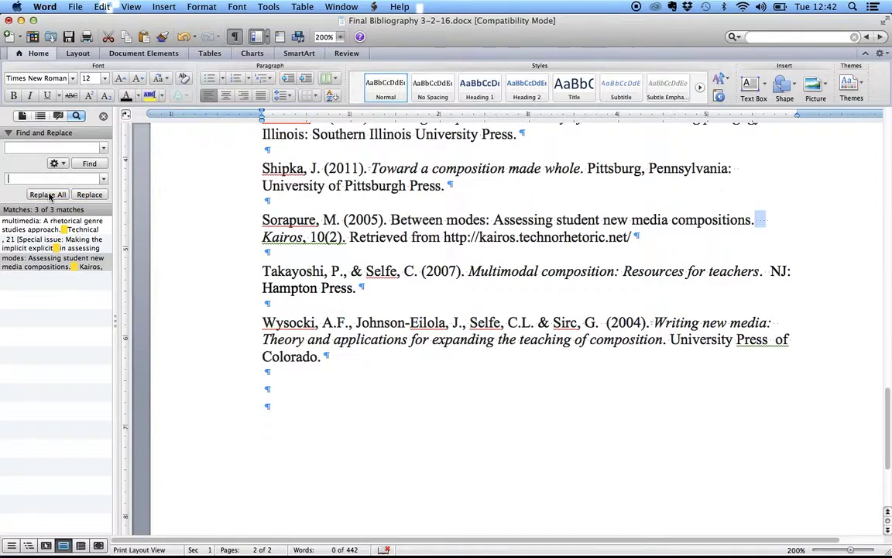
pyautogui.click(48, 195)
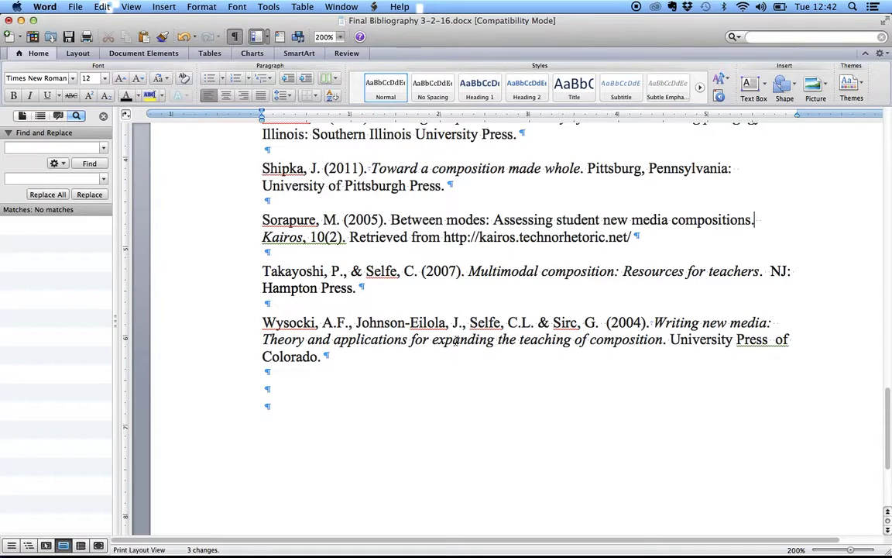
# Replace all double spaces in the document with a single space, check the entries up to the title, and close Find and Replace
pyautogui.scroll(3, 681, 310)
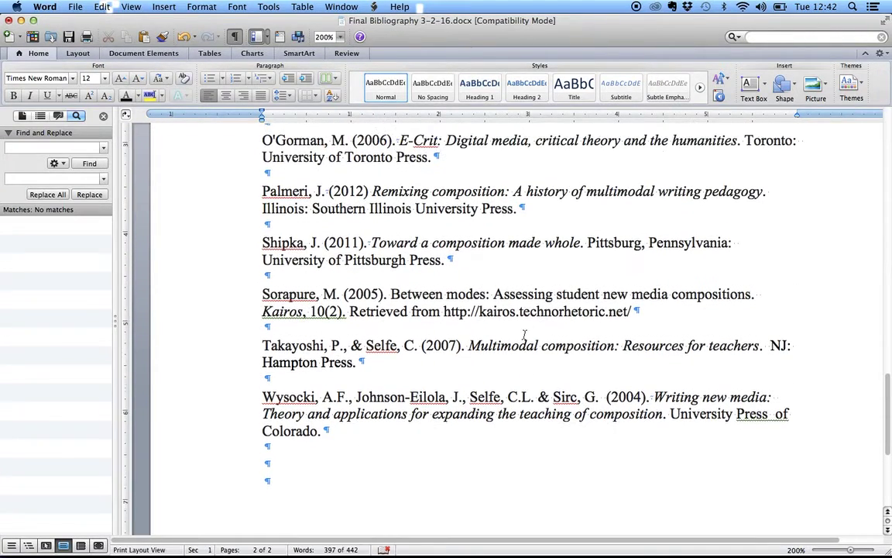
pyautogui.click(762, 294)
pyautogui.click(62, 146)
pyautogui.click(45, 179)
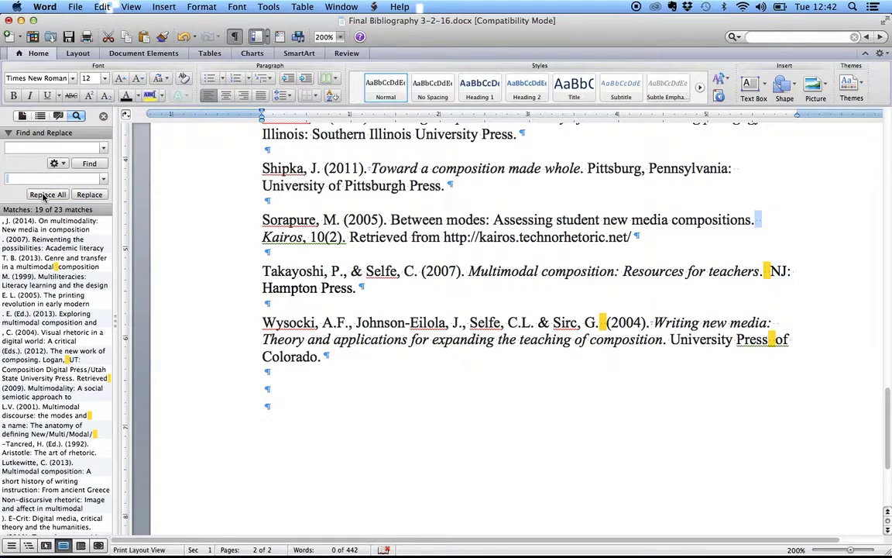
pyautogui.click(46, 194)
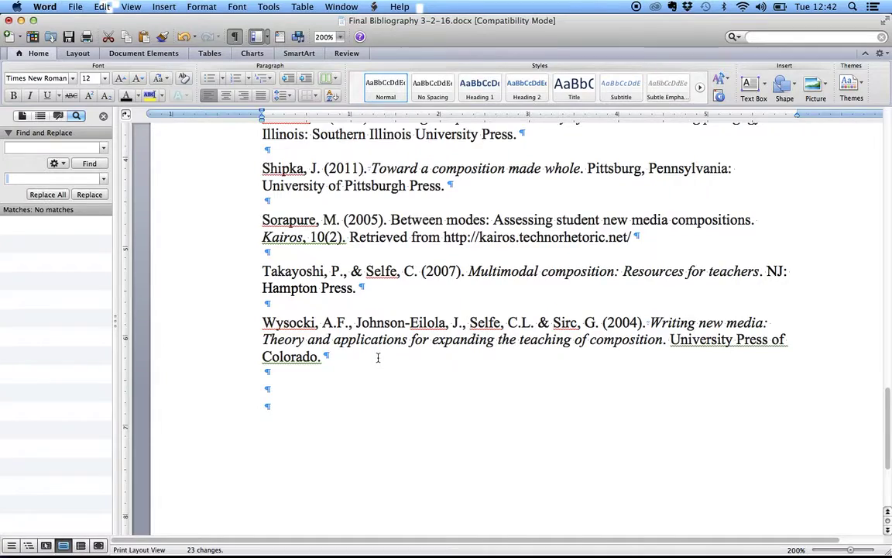
pyautogui.scroll(3, 378, 358)
pyautogui.scroll(11, 377, 357)
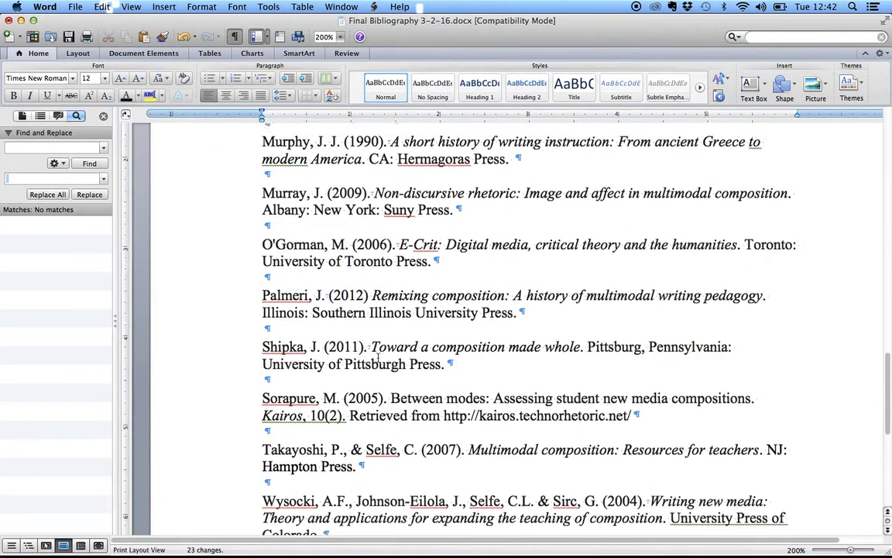
pyautogui.scroll(4, 377, 357)
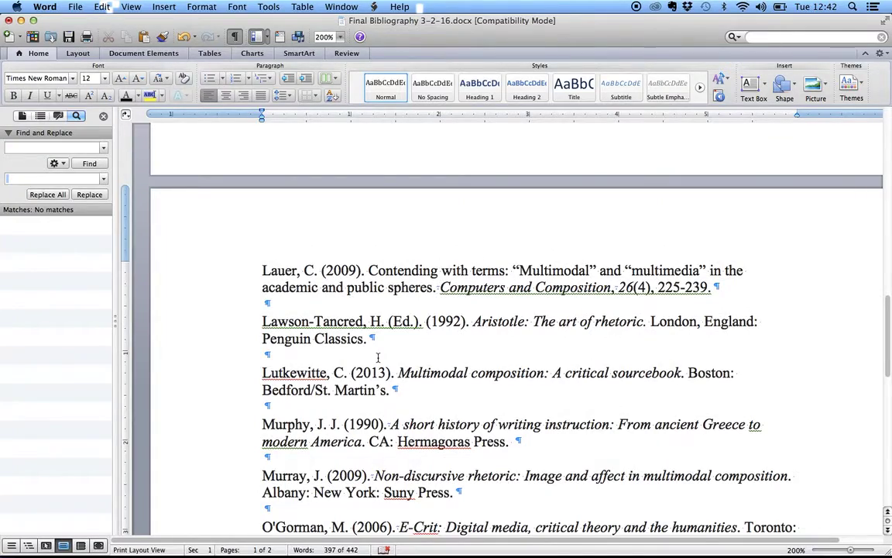
pyautogui.scroll(20, 378, 358)
pyautogui.scroll(20, 378, 358)
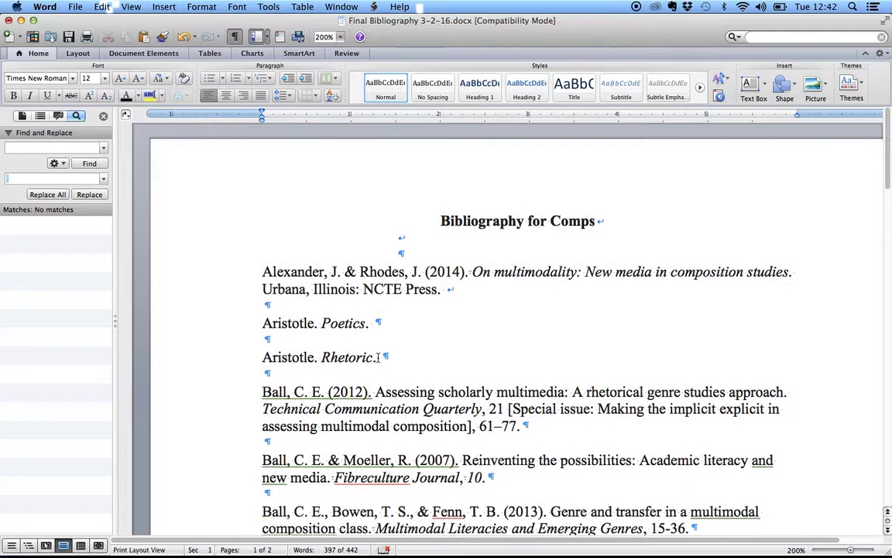
pyautogui.click(103, 115)
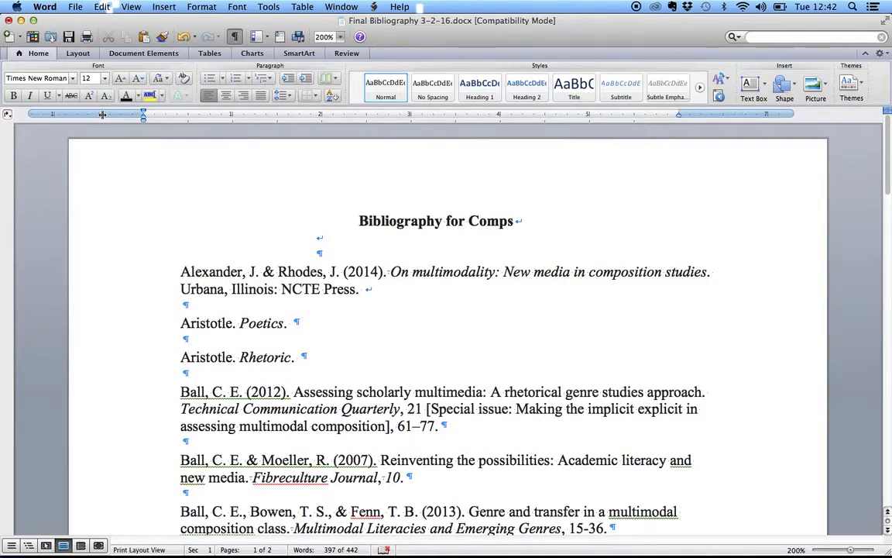
# Reopen Find and Replace and search the document for paragraph marks (^p)
pyautogui.click(178, 302)
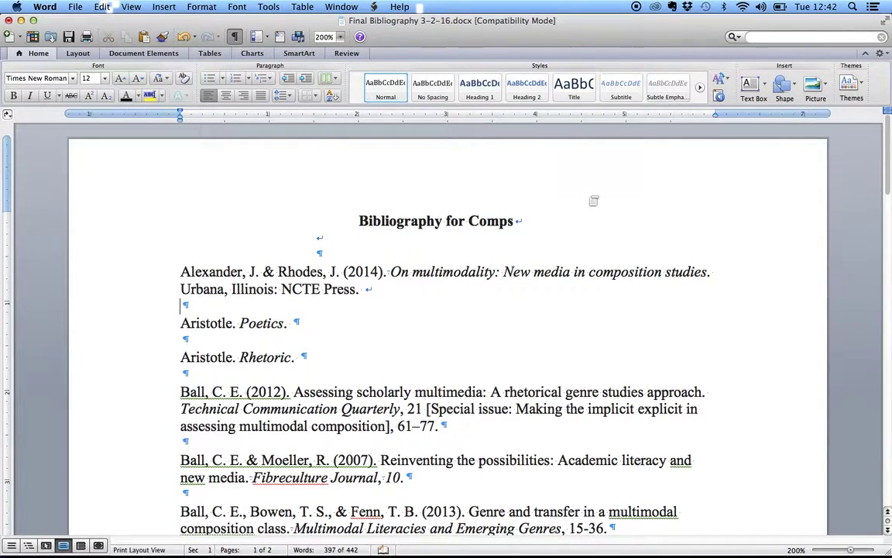
pyautogui.click(737, 36)
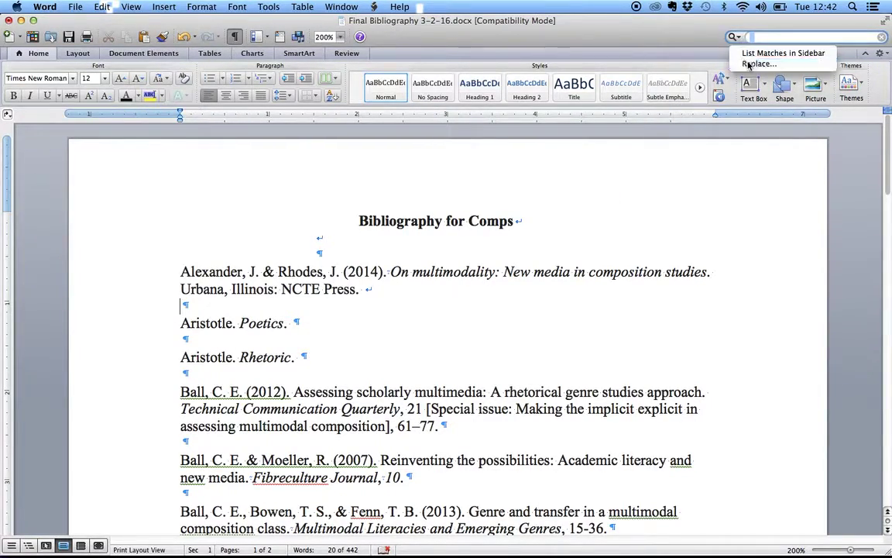
pyautogui.click(745, 54)
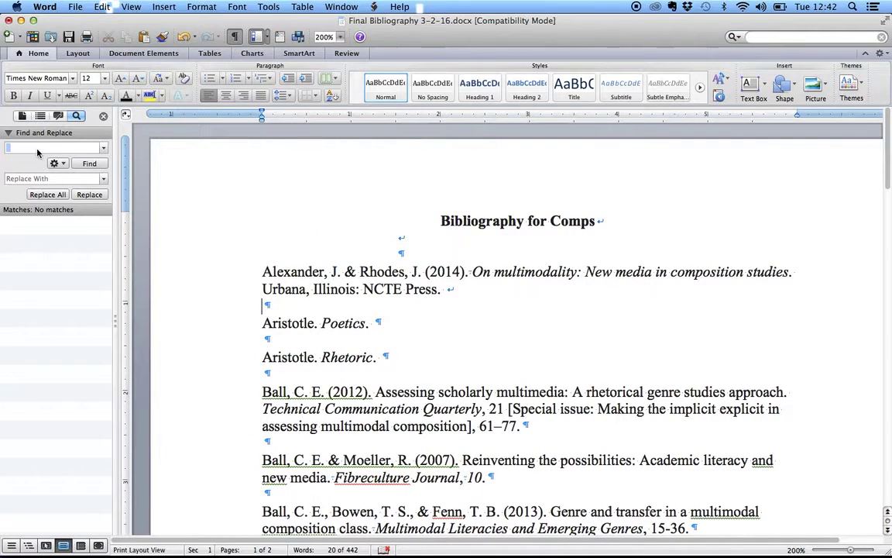
pyautogui.write('^p')
pyautogui.press('Tab')
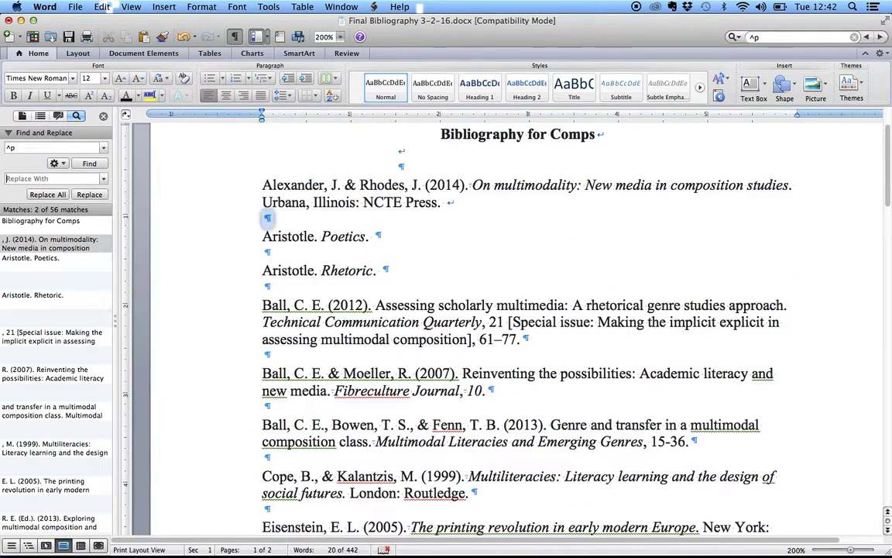
# Try replacing every paragraph mark in the document with nothing, and undo the replacement
pyautogui.click(104, 148)
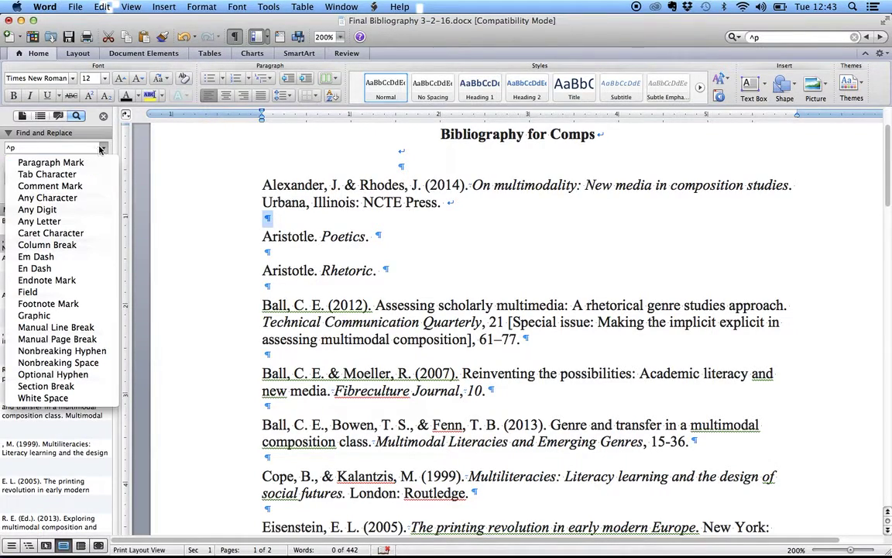
pyautogui.click(105, 148)
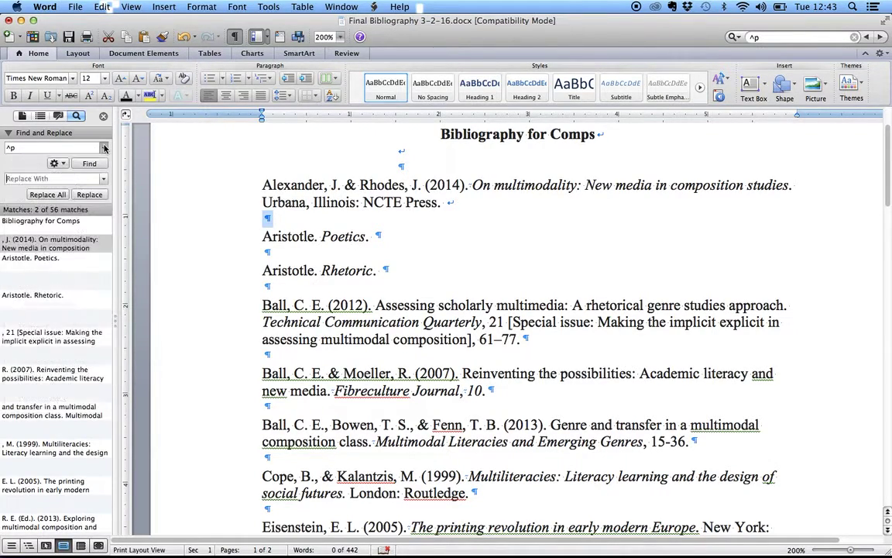
pyautogui.click(49, 179)
pyautogui.click(54, 194)
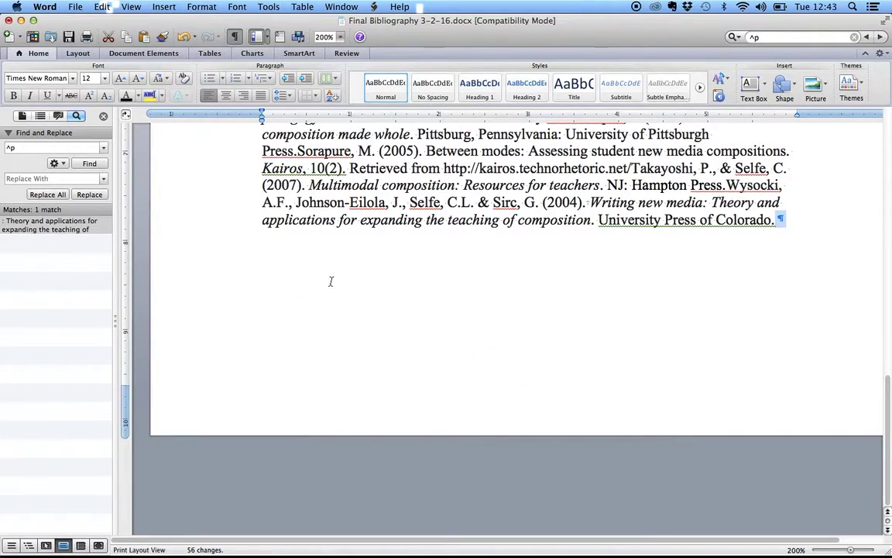
pyautogui.scroll(5, 333, 283)
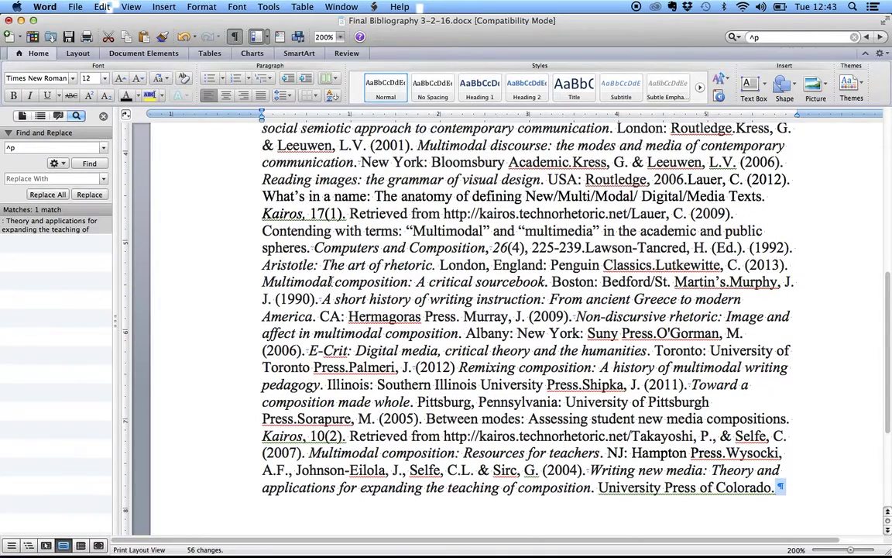
pyautogui.scroll(12, 332, 282)
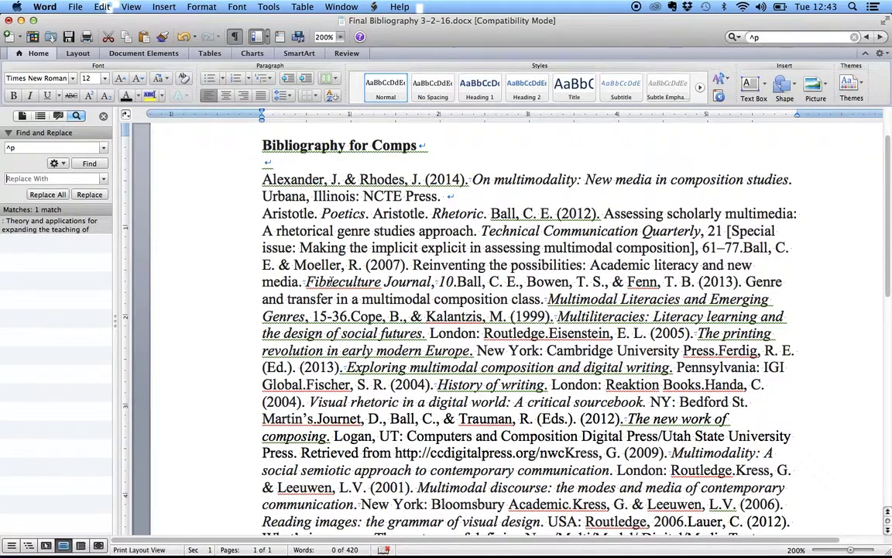
pyautogui.press('super+z')
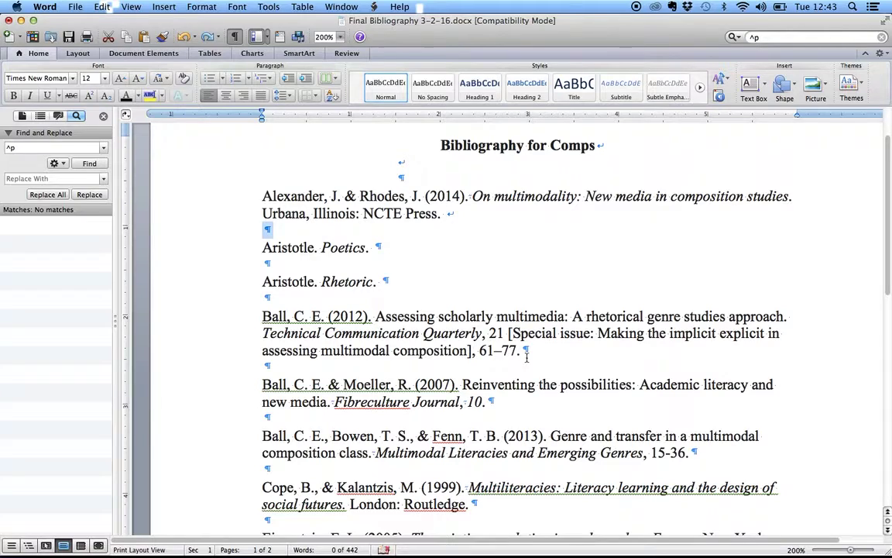
# Replace all double paragraph marks (^p^p) with a single paragraph mark (^p) throughout the document
pyautogui.click(440, 277)
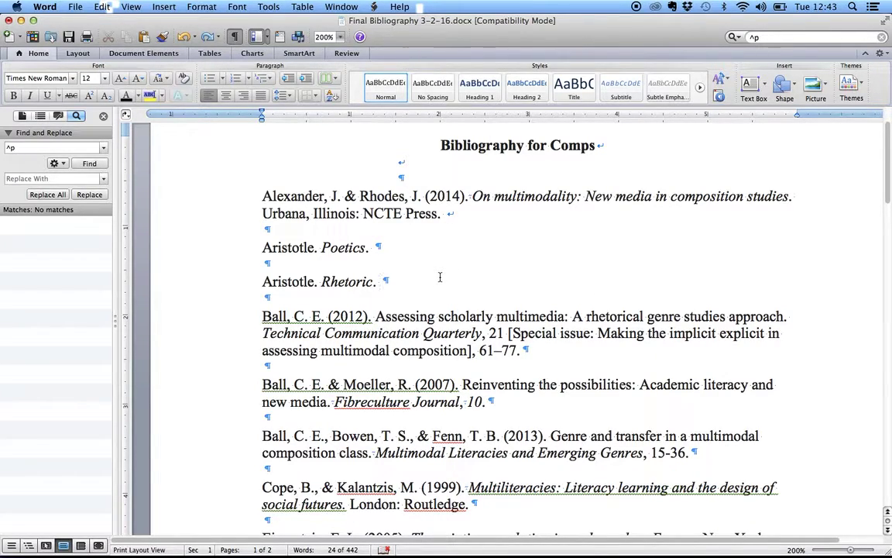
pyautogui.click(37, 147)
pyautogui.click(337, 221)
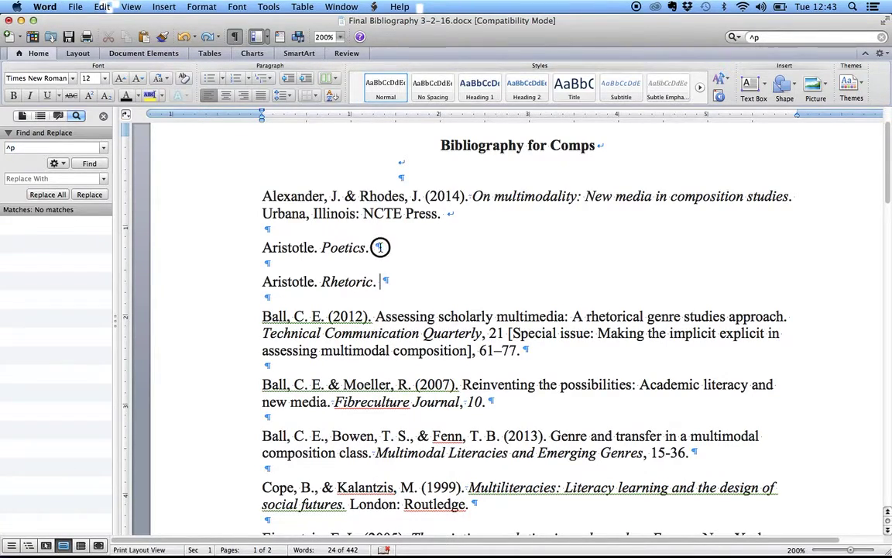
pyautogui.click(48, 147)
pyautogui.click(51, 151)
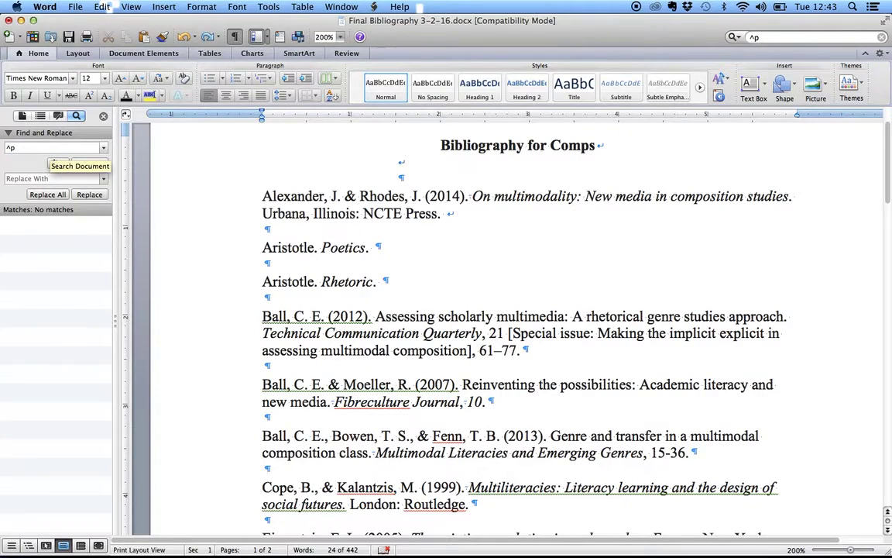
pyautogui.write('^p')
pyautogui.press('Tab')
pyautogui.write('^')
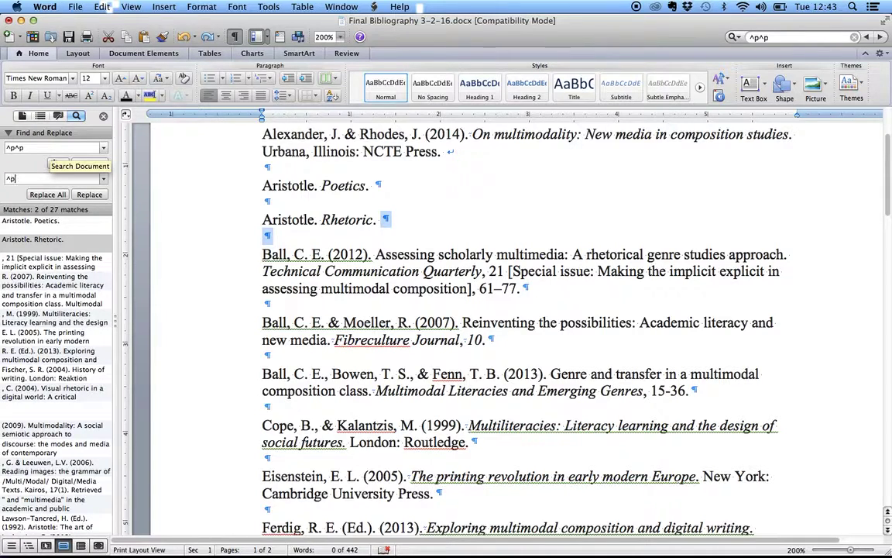
pyautogui.write('p')
pyautogui.click(47, 195)
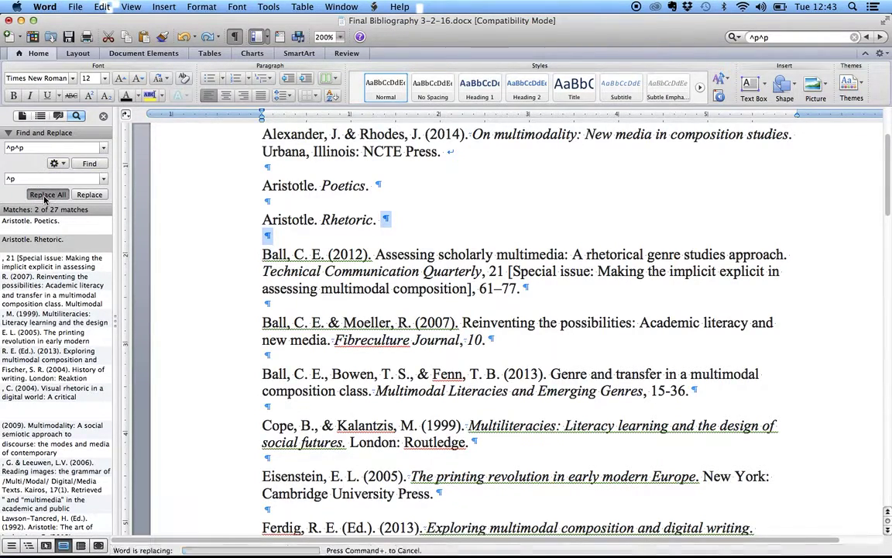
pyautogui.click(346, 266)
# Delete the manual line break and the trailing space at the end of the first bibliography entry
pyautogui.scroll(15, 346, 267)
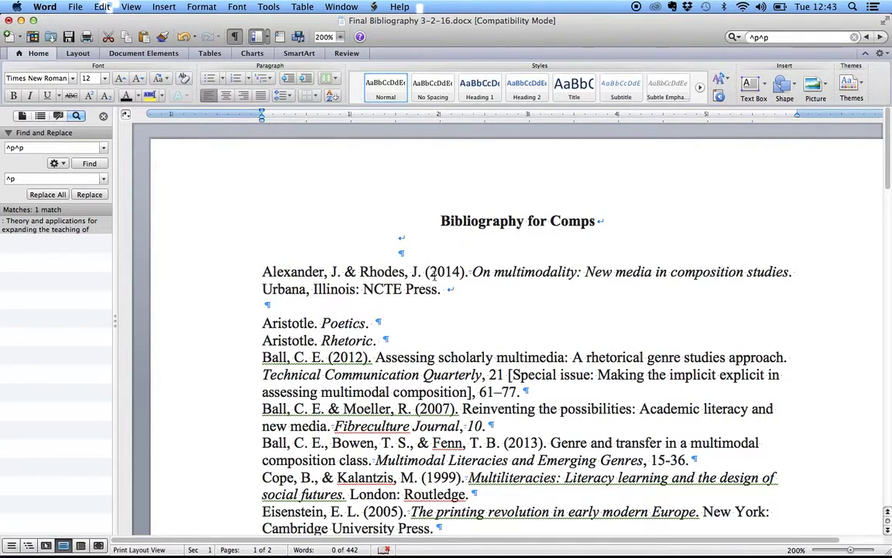
pyautogui.click(291, 307)
pyautogui.press('BackSpace')
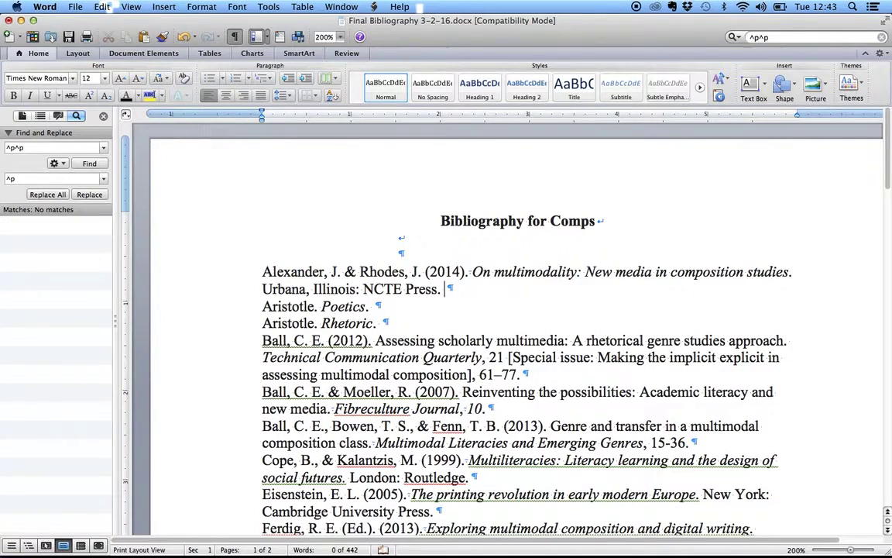
pyautogui.press('BackSpace')
pyautogui.scroll(-3, 449, 257)
pyautogui.scroll(3, 449, 257)
# Delete the extra manual line break below the title and close Find and Replace
pyautogui.click(421, 236)
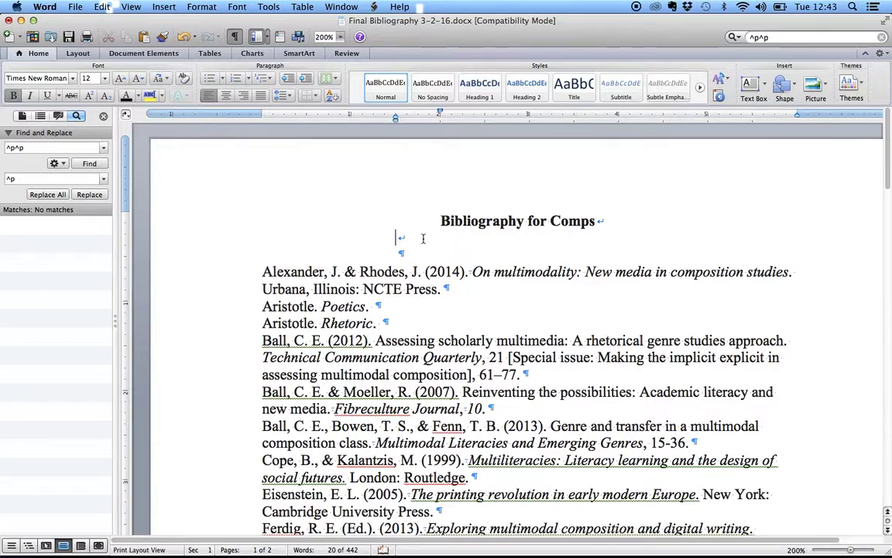
pyautogui.press('BackSpace')
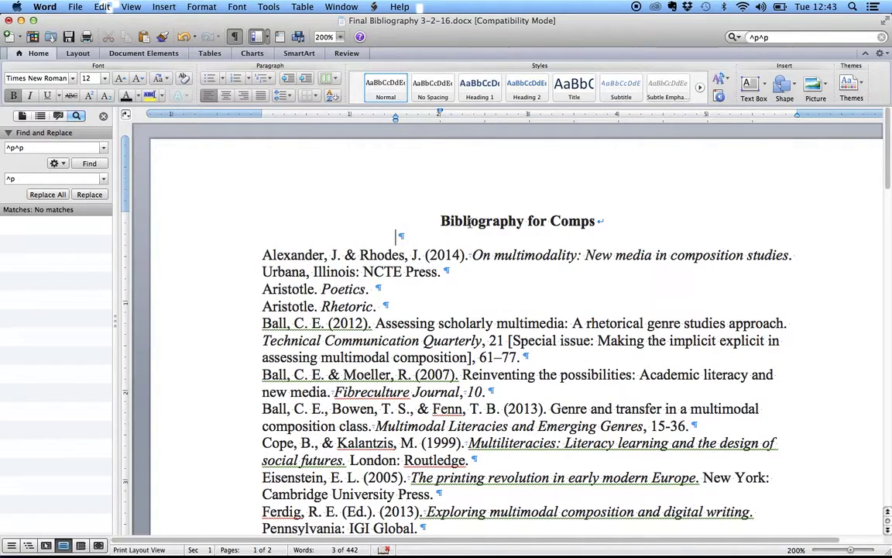
pyautogui.click(103, 116)
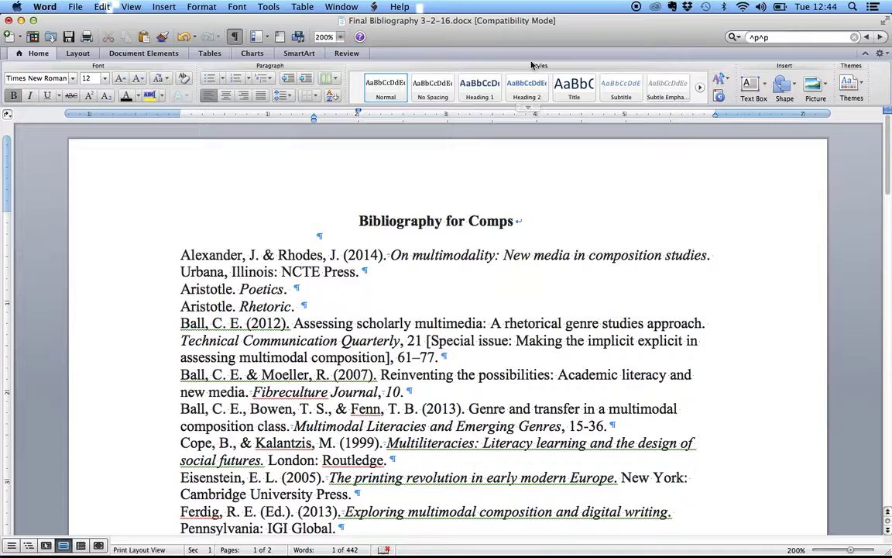
pyautogui.moveTo(358, 221); pyautogui.dragTo(525, 220)
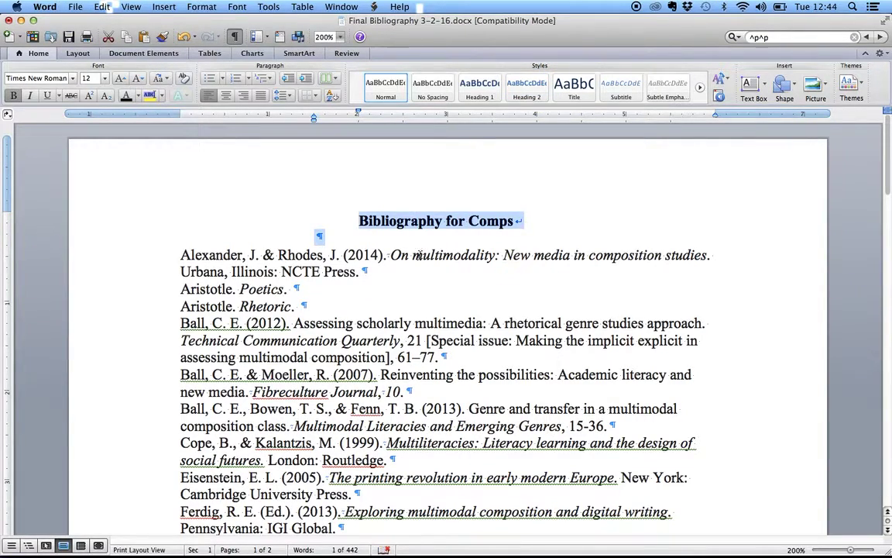
pyautogui.click(376, 225)
pyautogui.click(416, 333)
pyautogui.click(423, 408)
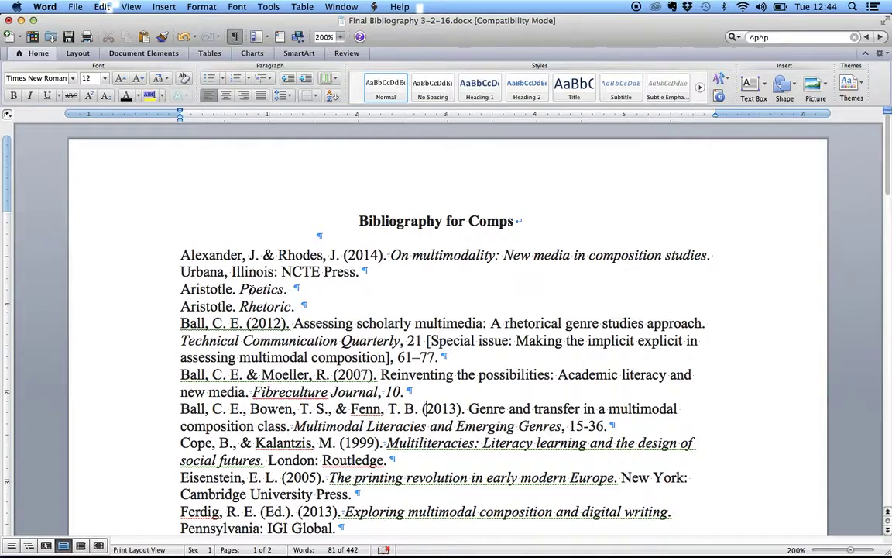
# Try the Heading 2 style on the title "Bibliography for Comps" and settle on Heading 1
pyautogui.moveTo(383, 219); pyautogui.dragTo(519, 220)
pyautogui.click(378, 220)
pyautogui.moveTo(359, 221); pyautogui.dragTo(513, 223)
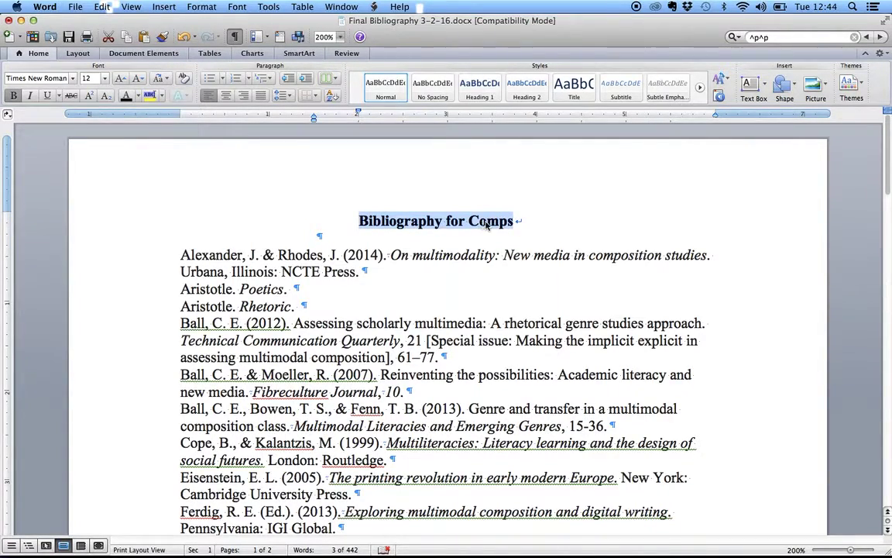
pyautogui.click(475, 92)
pyautogui.click(527, 87)
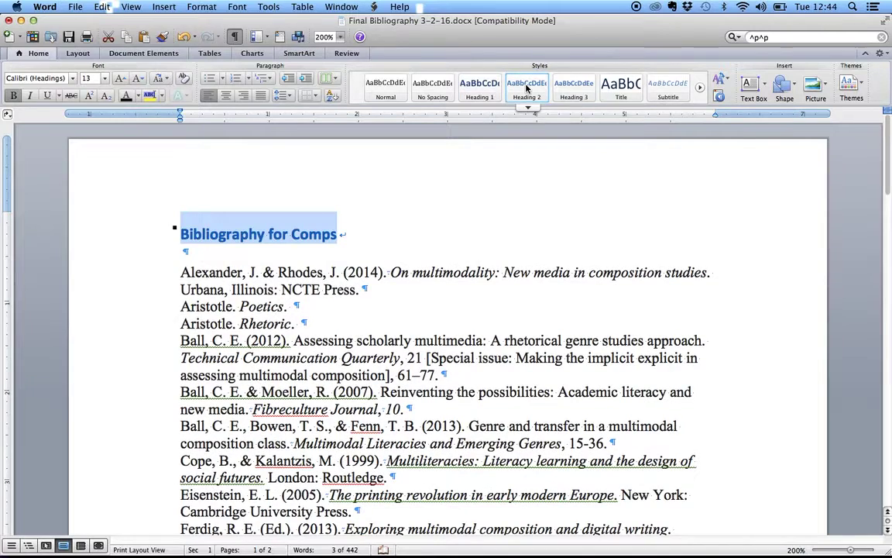
pyautogui.click(480, 87)
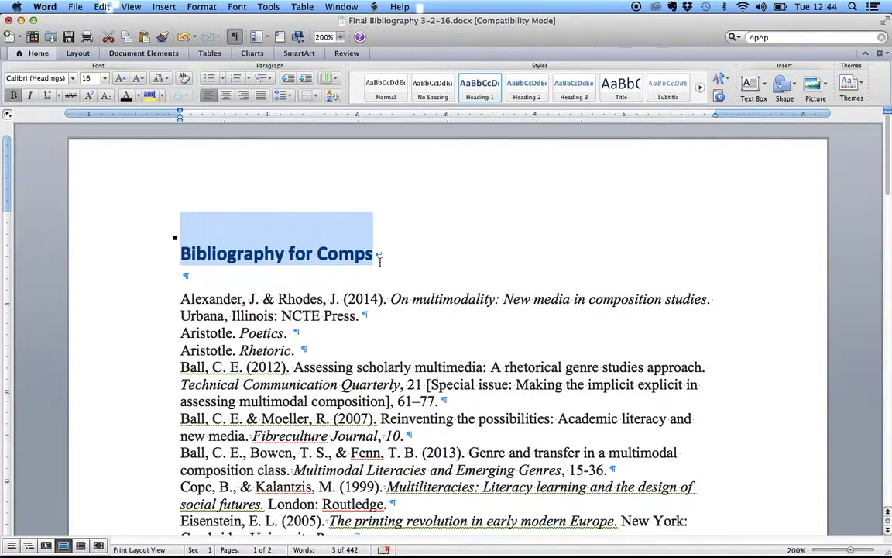
# Modify the Heading 1 style to use Cambria (Body) at 14 pt in the black Text 1 font colour
pyautogui.rightClick(480, 94)
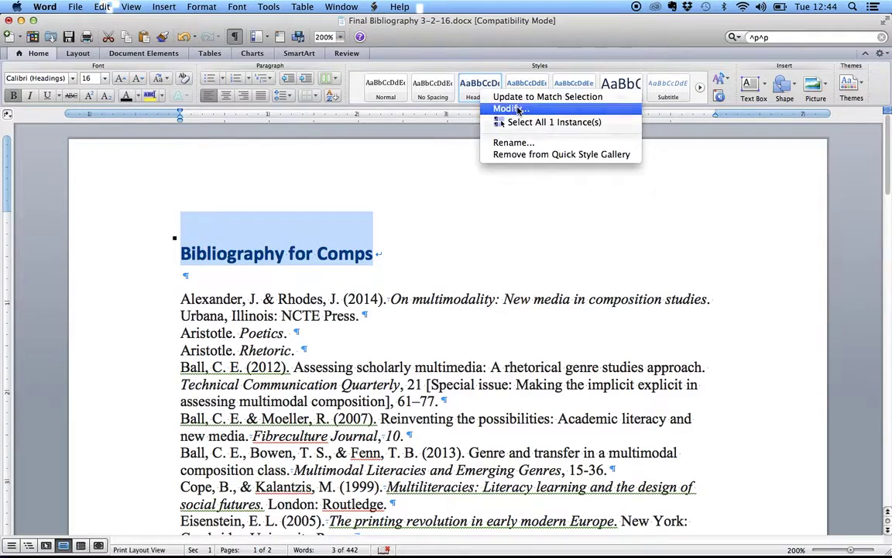
pyautogui.click(515, 108)
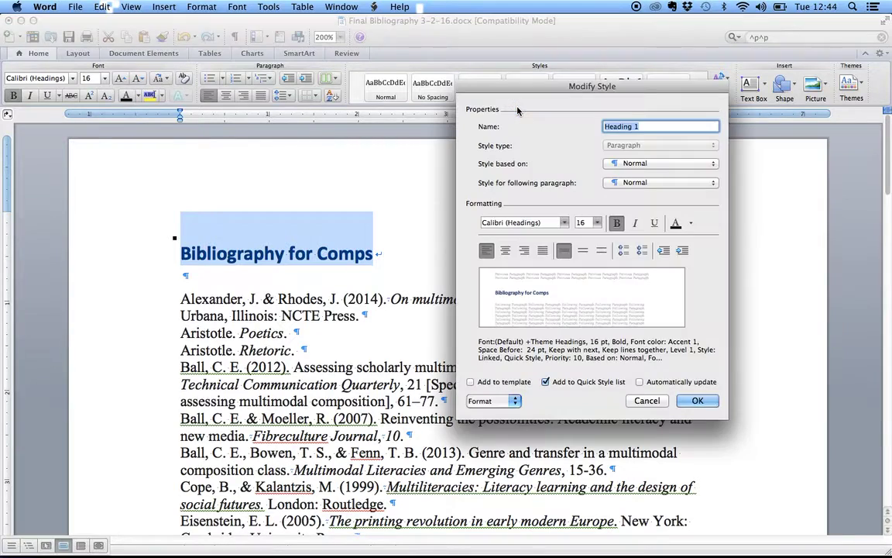
pyautogui.click(563, 223)
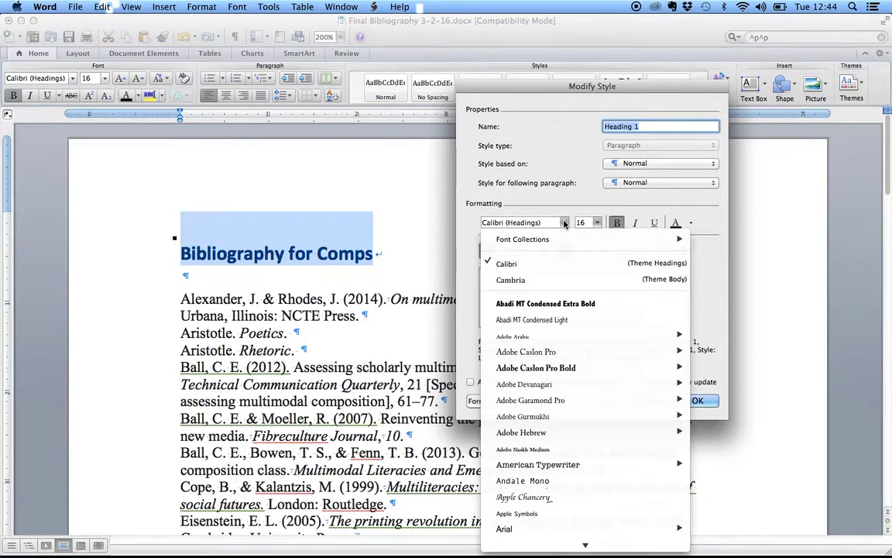
pyautogui.click(565, 279)
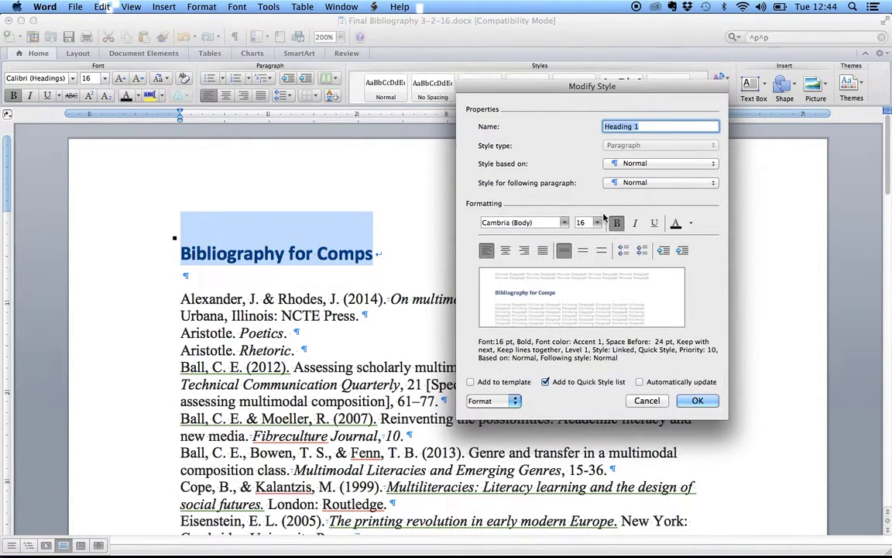
pyautogui.click(598, 224)
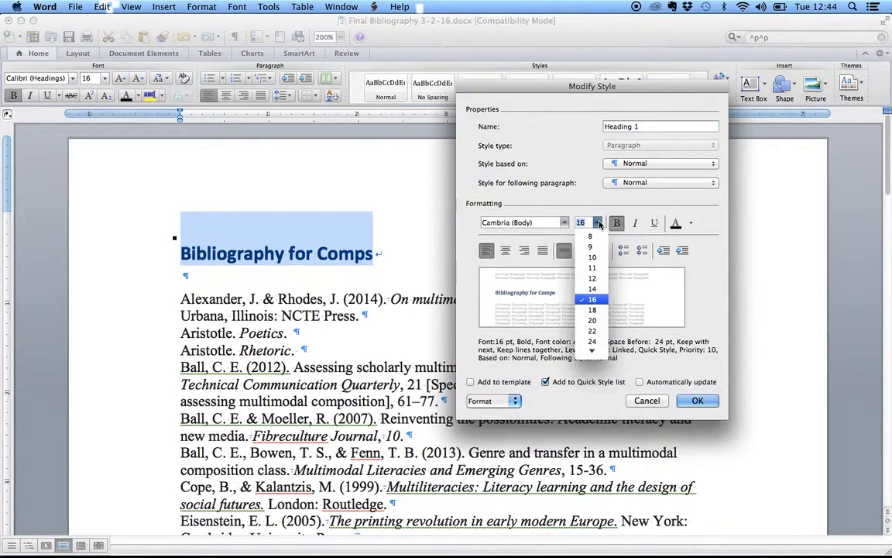
pyautogui.click(600, 285)
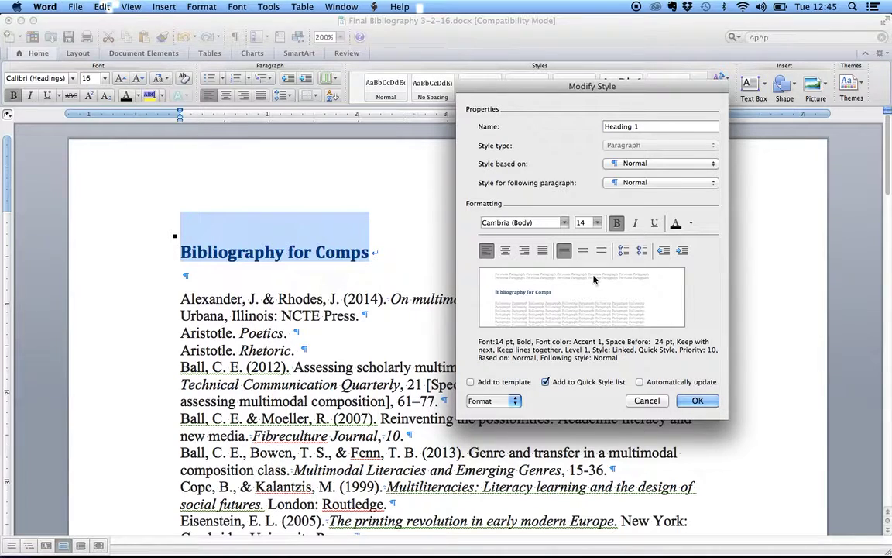
pyautogui.click(692, 225)
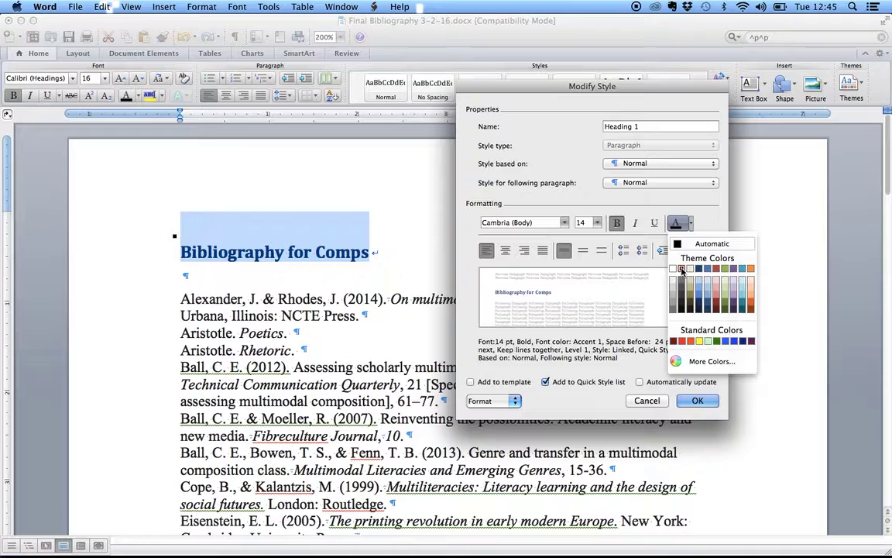
pyautogui.click(686, 215)
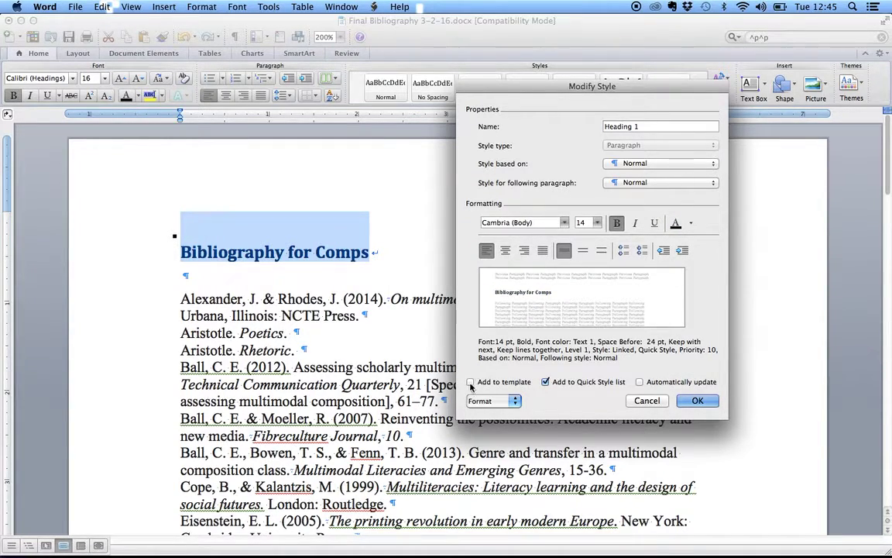
# Add the Heading 1 style to the template with automatic updating, and give it centred alignment with single line spacing
pyautogui.click(639, 382)
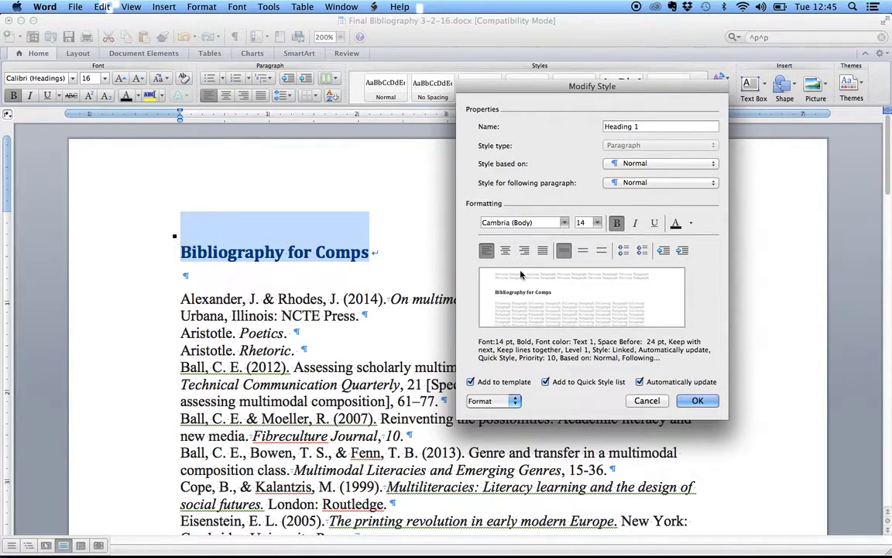
pyautogui.click(505, 251)
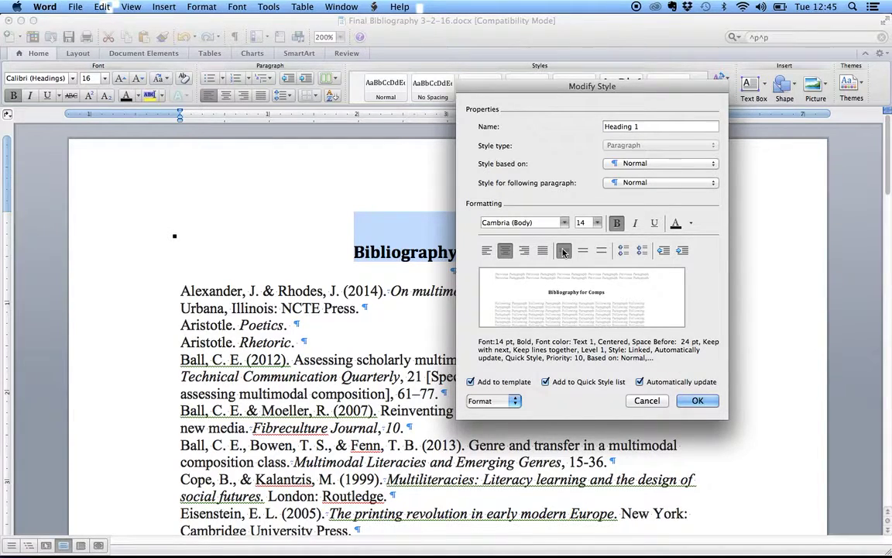
pyautogui.click(564, 252)
pyautogui.moveTo(480, 84); pyautogui.dragTo(522, 82)
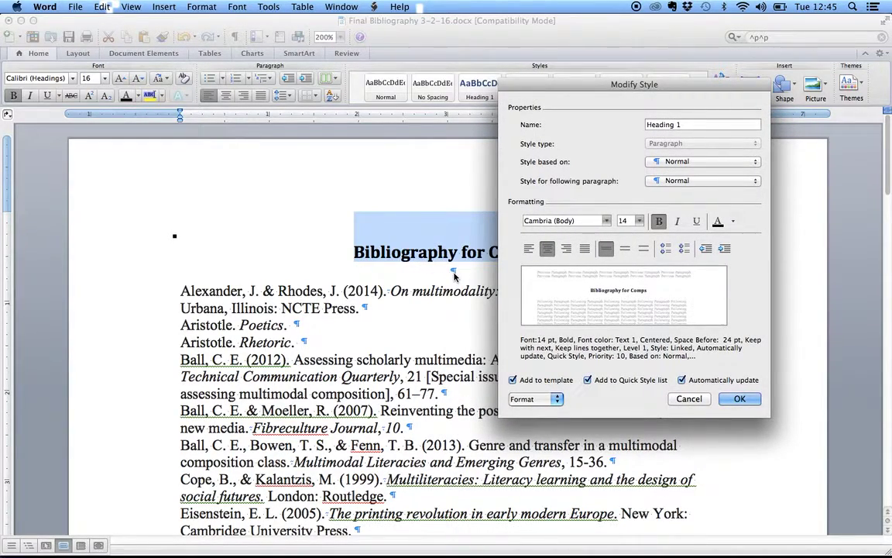
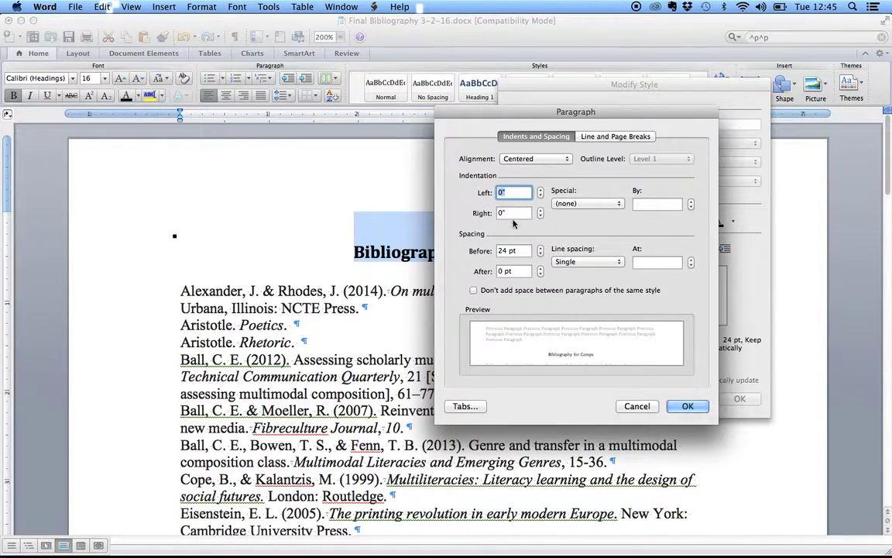
# Set the Heading 1 paragraph spacing to 0 pt before and 6 pt after, and apply the style changes
pyautogui.click(540, 254)
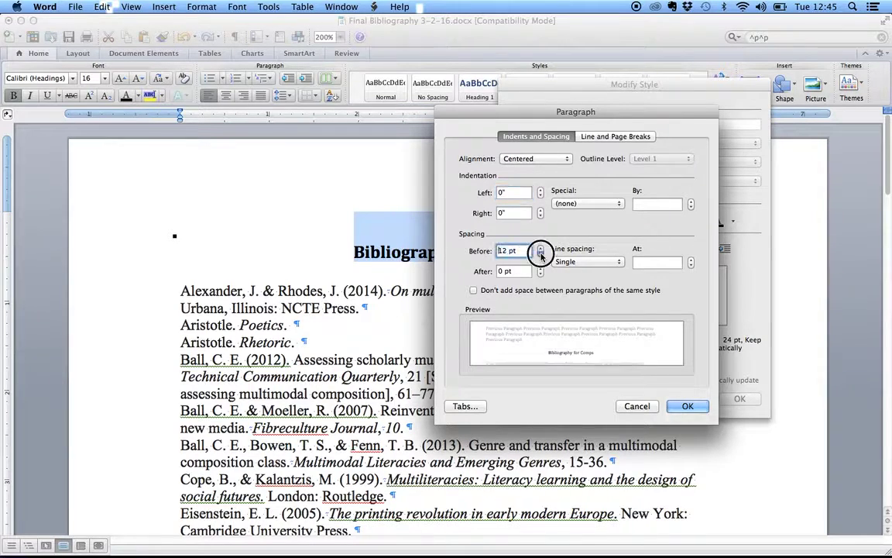
pyautogui.click(541, 254)
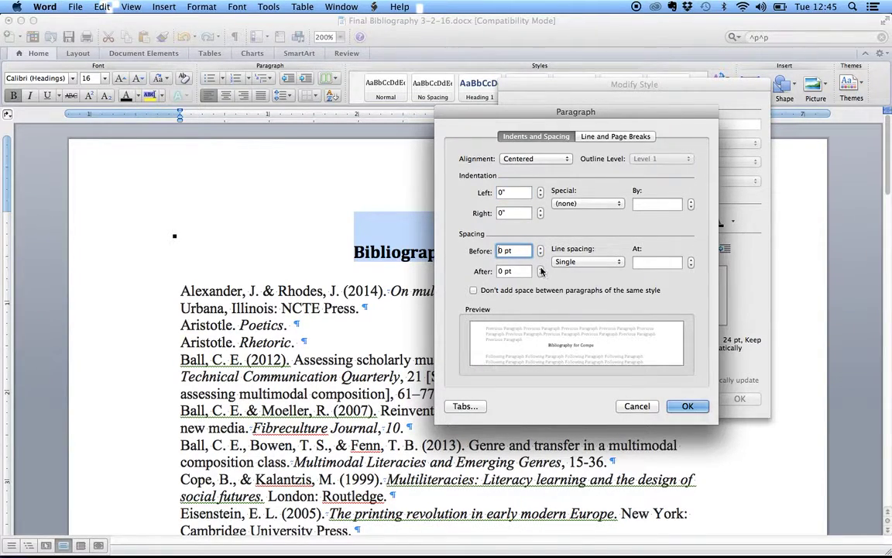
pyautogui.click(541, 269)
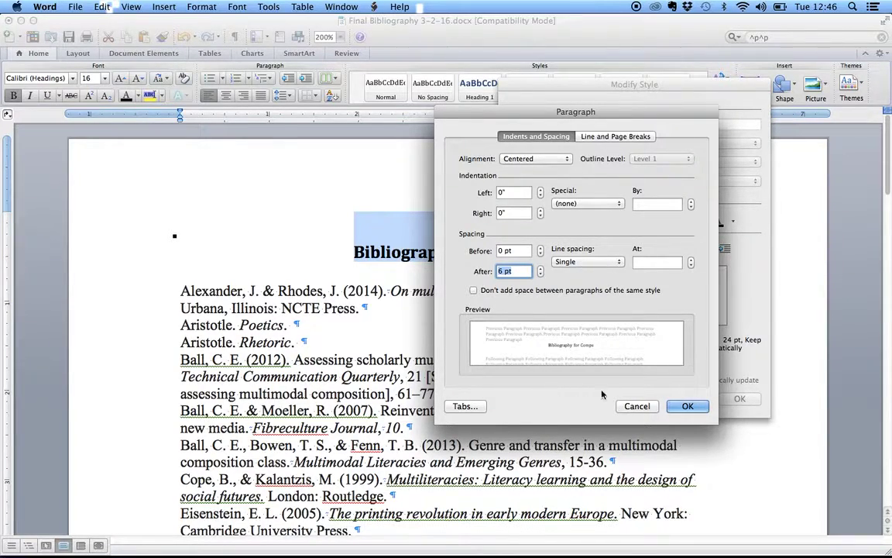
pyautogui.click(689, 406)
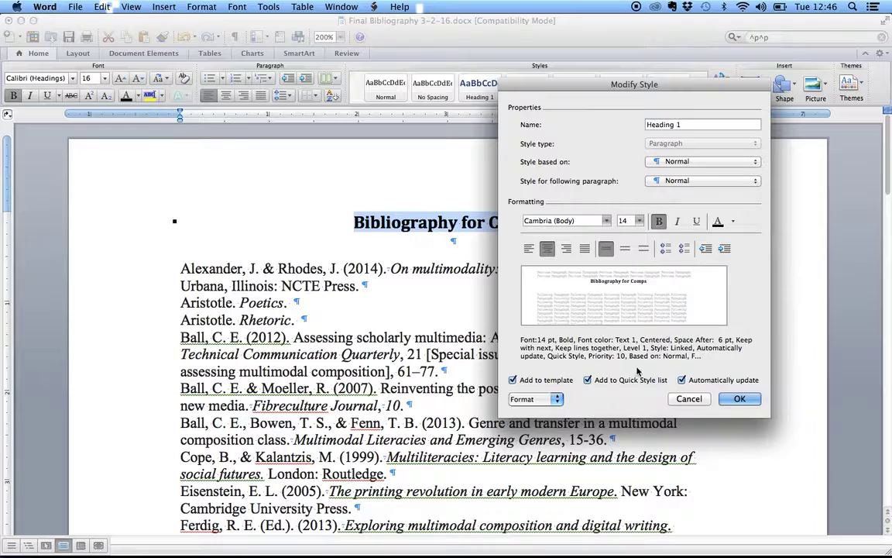
pyautogui.click(742, 399)
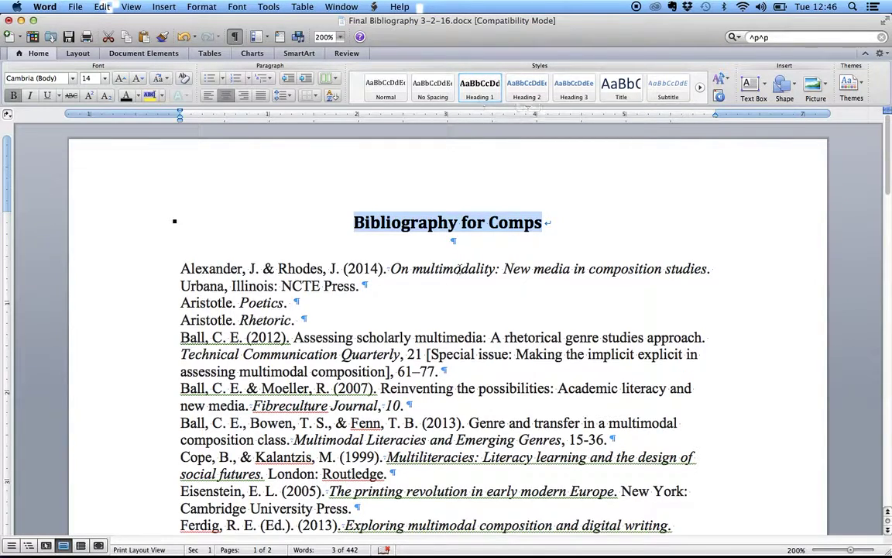
# Try the Heading 1 style on the first bibliography entry and set the entry back to Normal
pyautogui.click(460, 268)
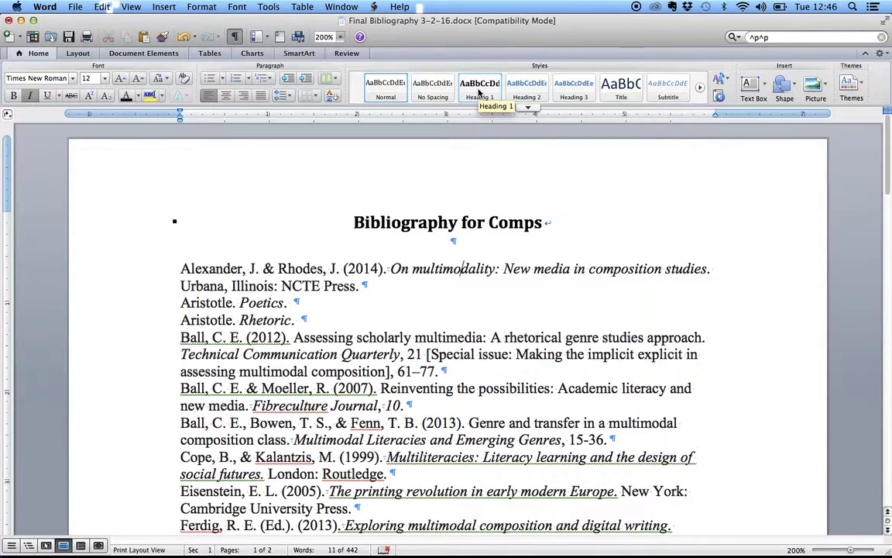
pyautogui.click(478, 87)
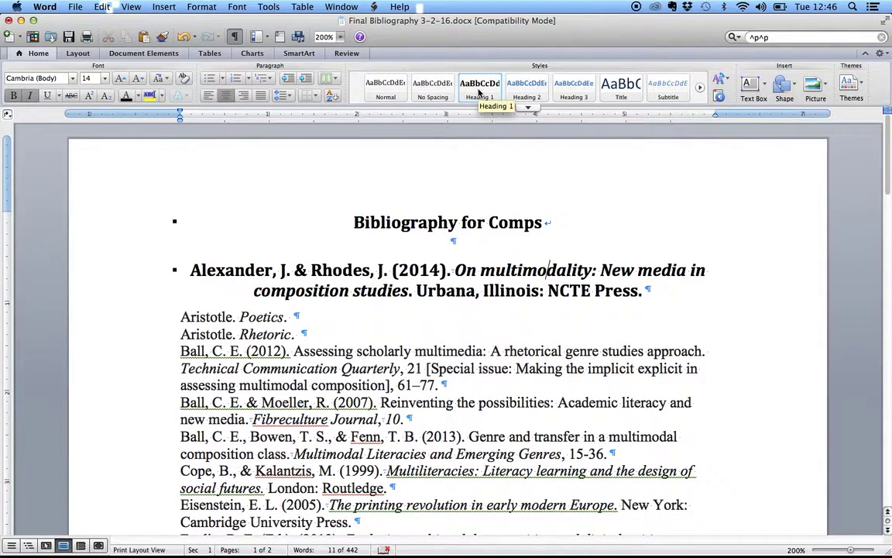
pyautogui.click(385, 87)
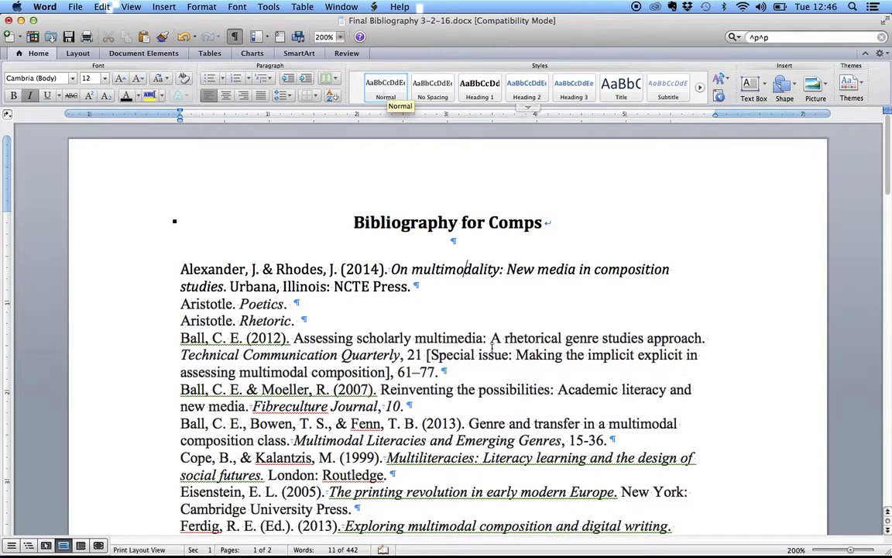
# Delete the manual line break after the title to remove the blank line below it
pyautogui.scroll(-2, 539, 338)
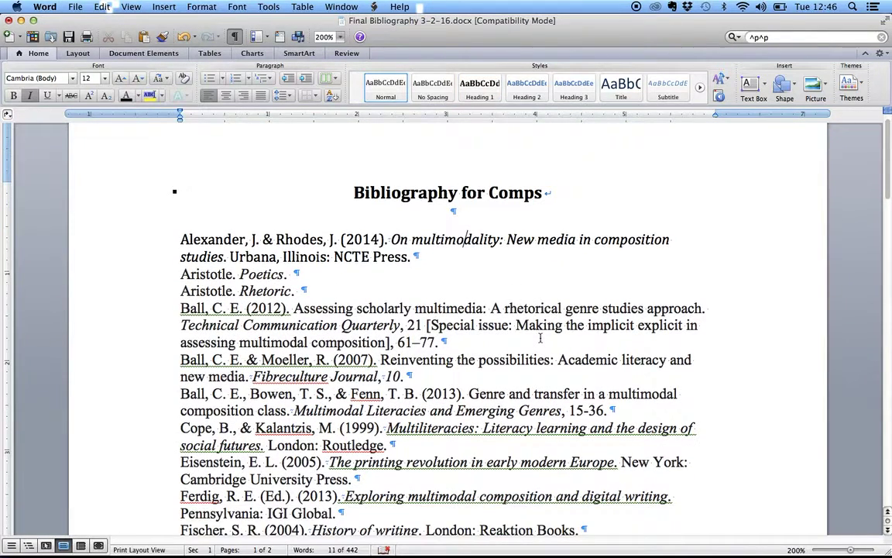
pyautogui.click(456, 209)
pyautogui.press('BackSpace')
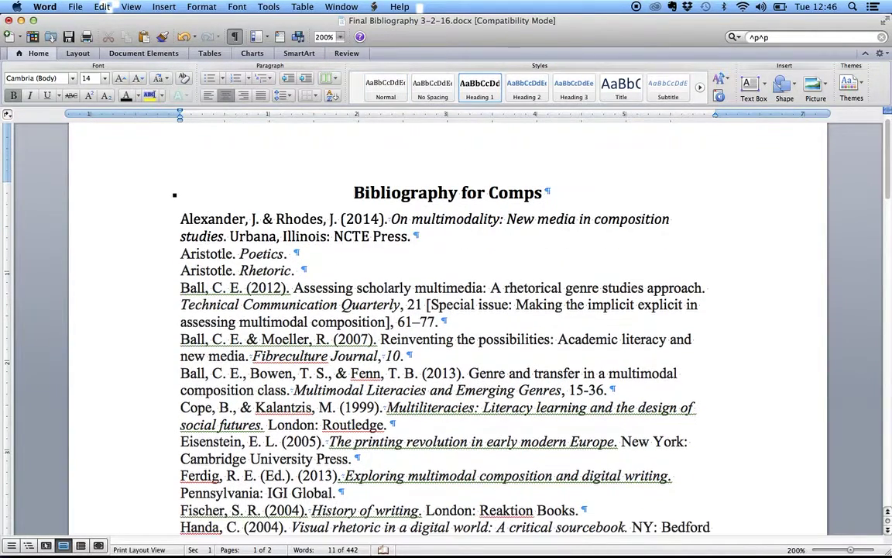
# Modify the Heading 1 style so the title's paragraph spacing after is 12 pt
pyautogui.tripleClick(444, 194)
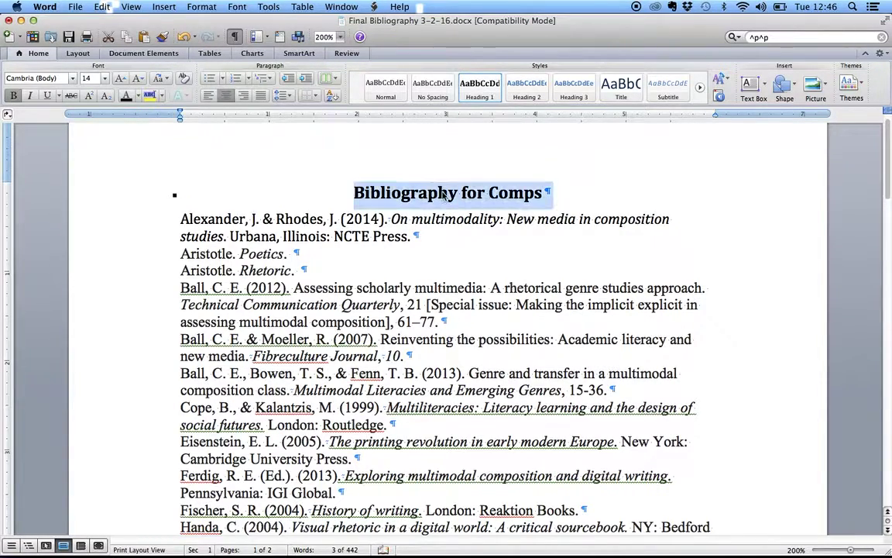
pyautogui.rightClick(483, 83)
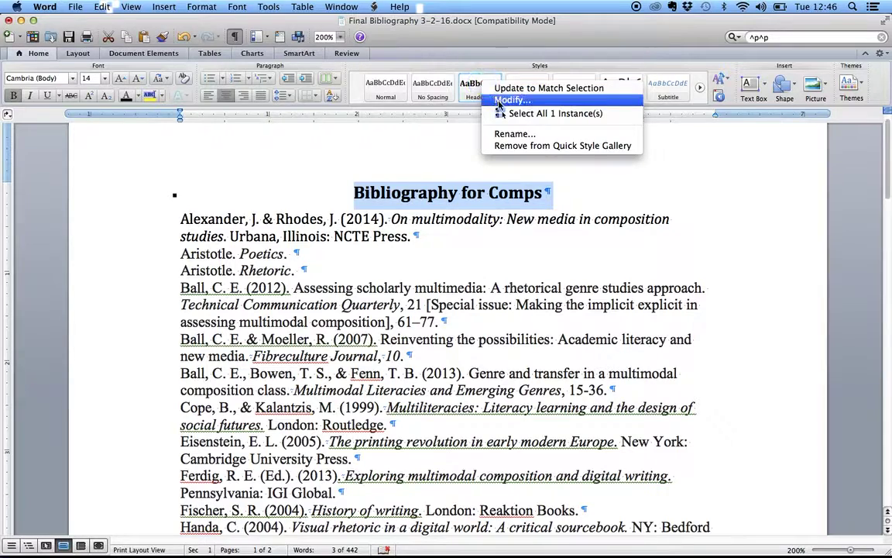
pyautogui.click(498, 104)
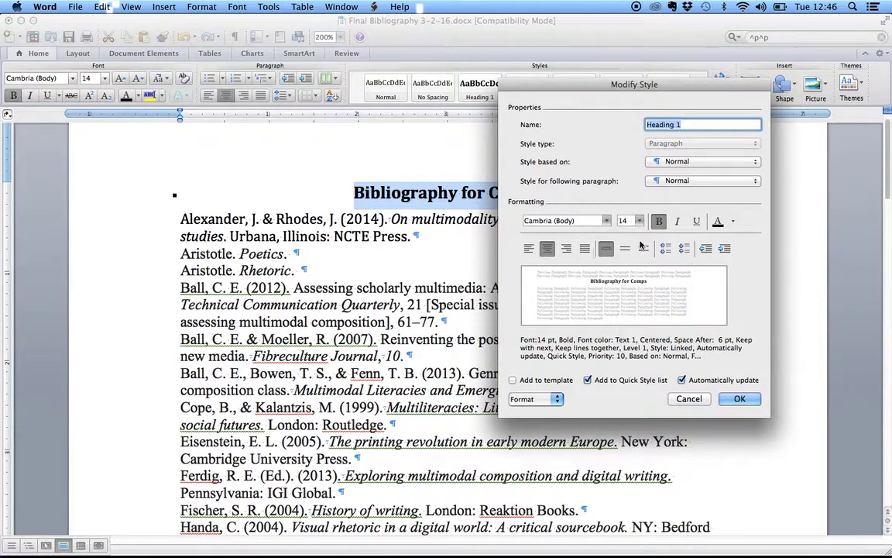
pyautogui.click(534, 398)
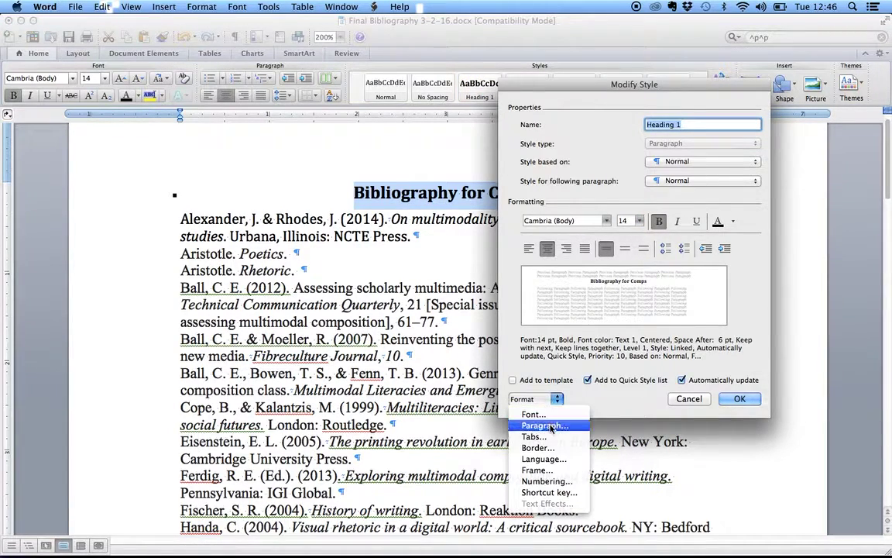
pyautogui.click(551, 429)
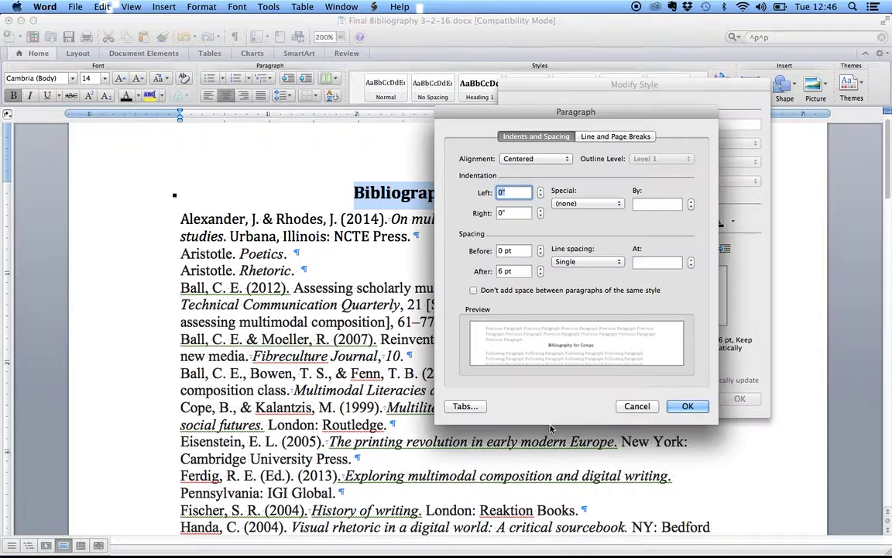
pyautogui.click(540, 267)
pyautogui.click(685, 406)
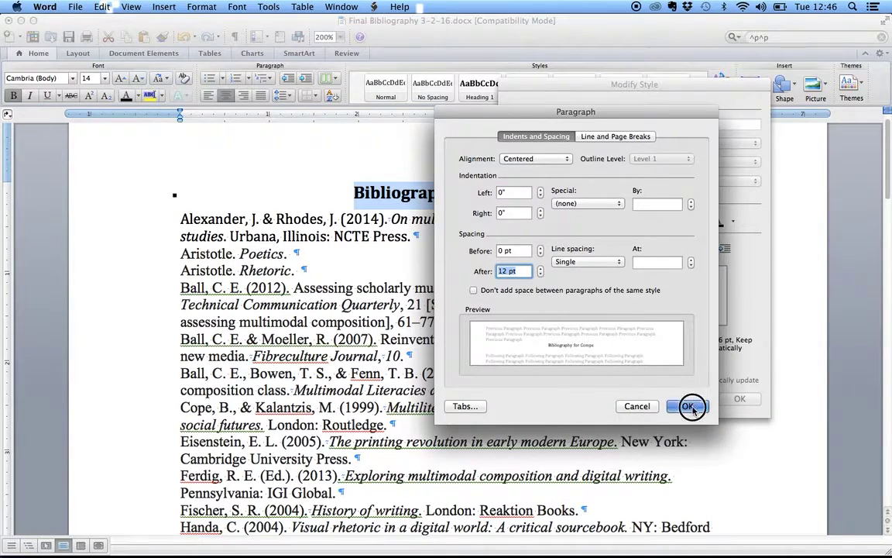
pyautogui.click(740, 398)
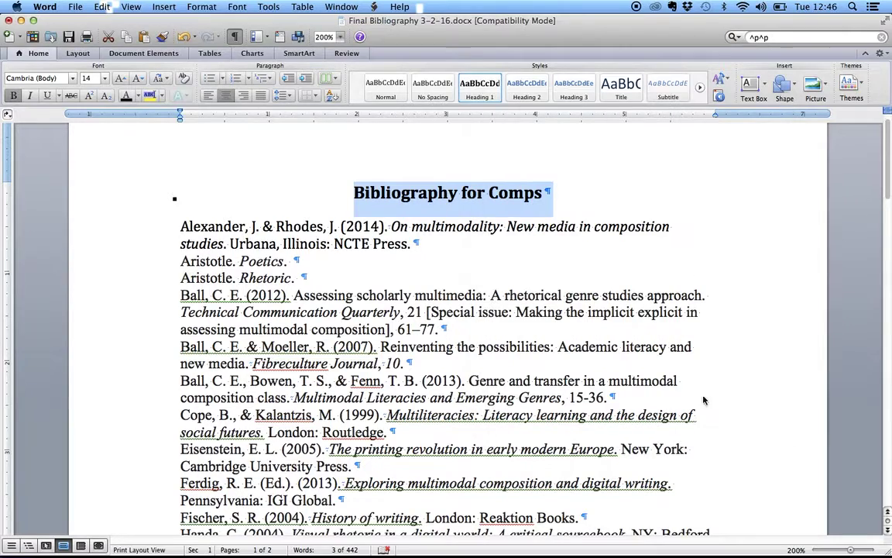
# Select the first bibliography entry and look through all available quick styles for a suitable entry style
pyautogui.click(488, 336)
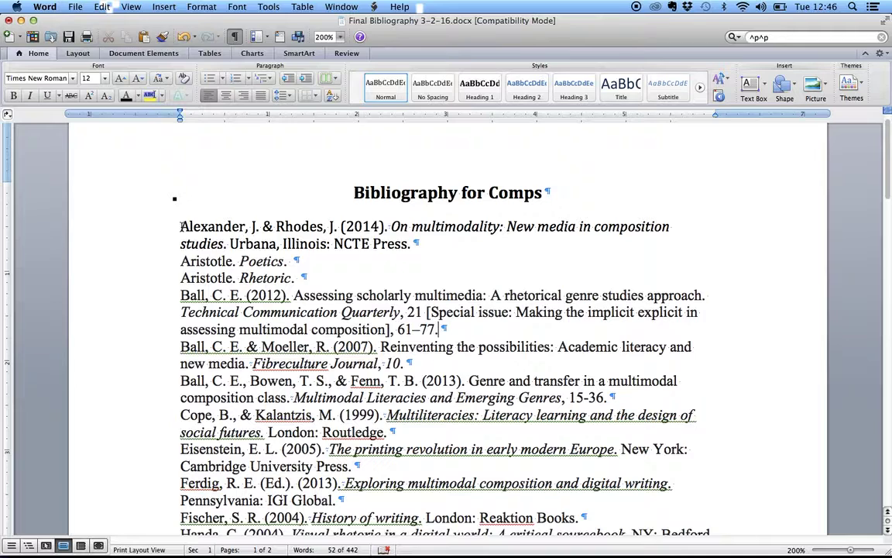
pyautogui.click(181, 226)
pyautogui.moveTo(180, 226); pyautogui.dragTo(413, 243)
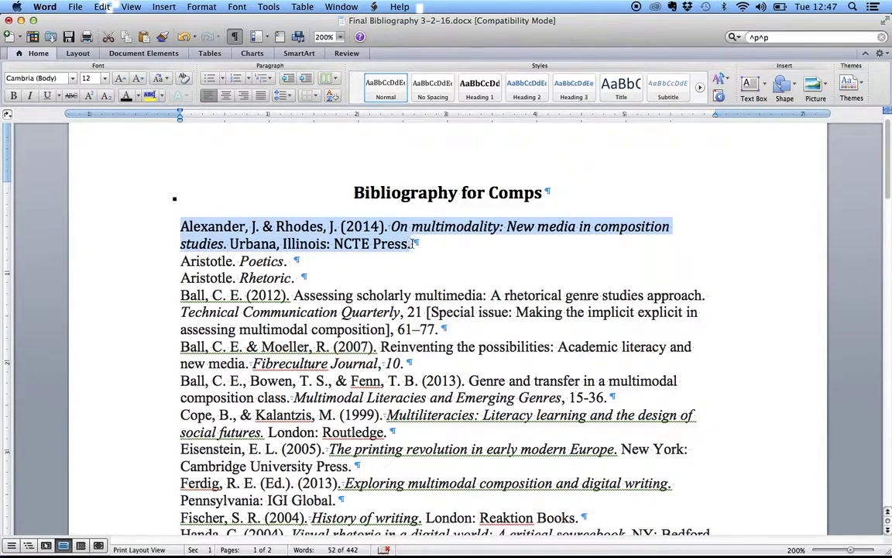
pyautogui.click(700, 87)
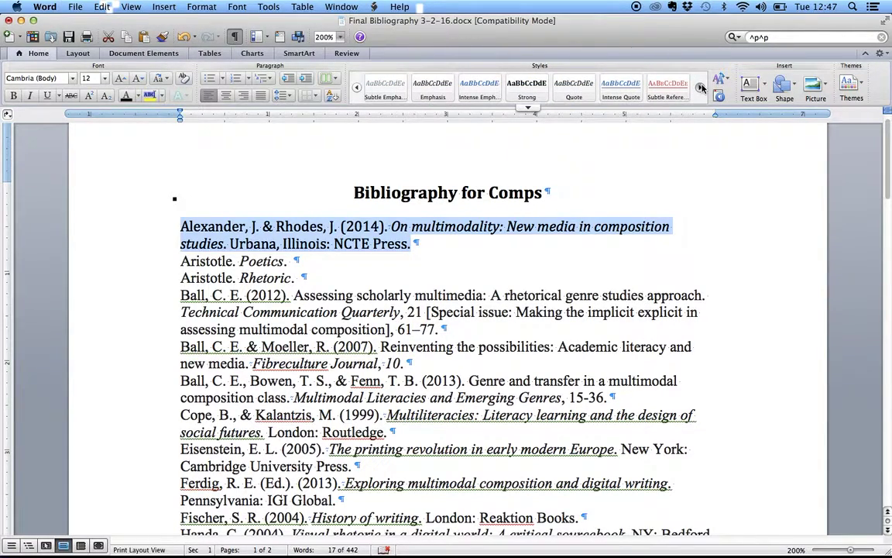
pyautogui.click(701, 87)
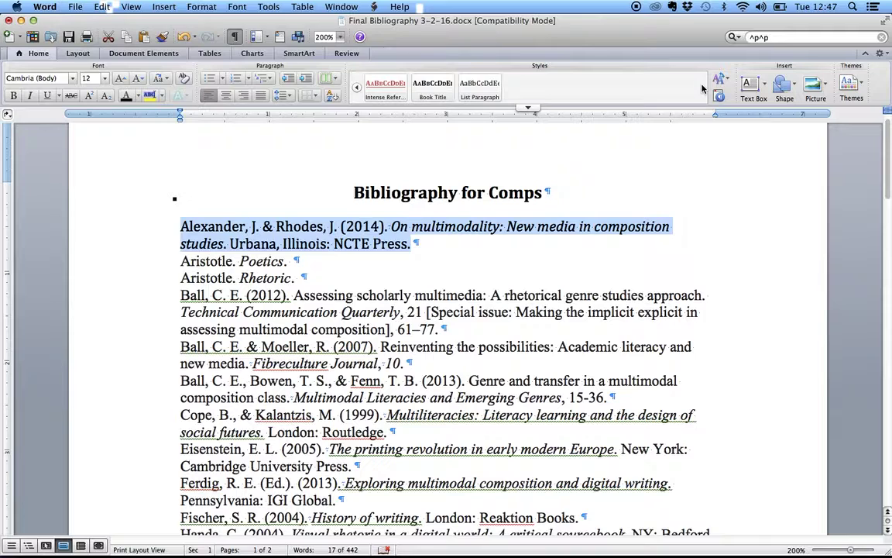
pyautogui.click(528, 108)
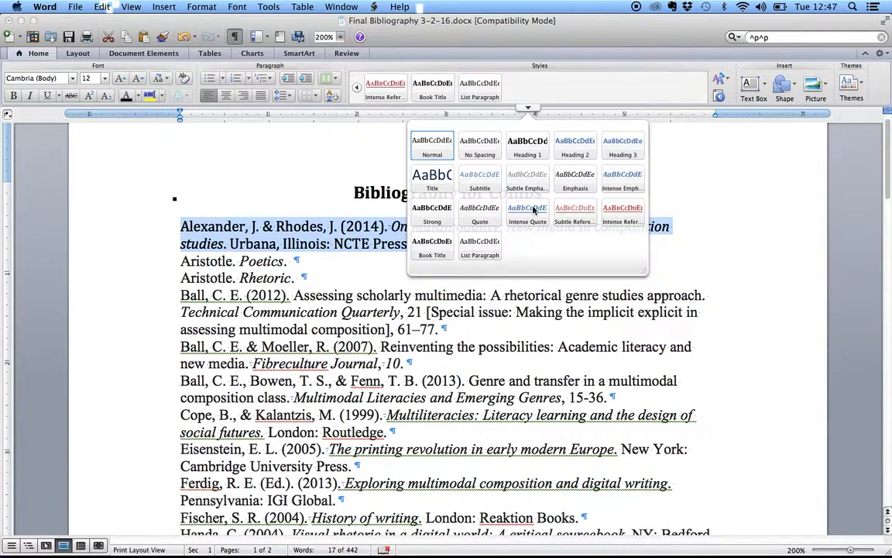
pyautogui.click(529, 109)
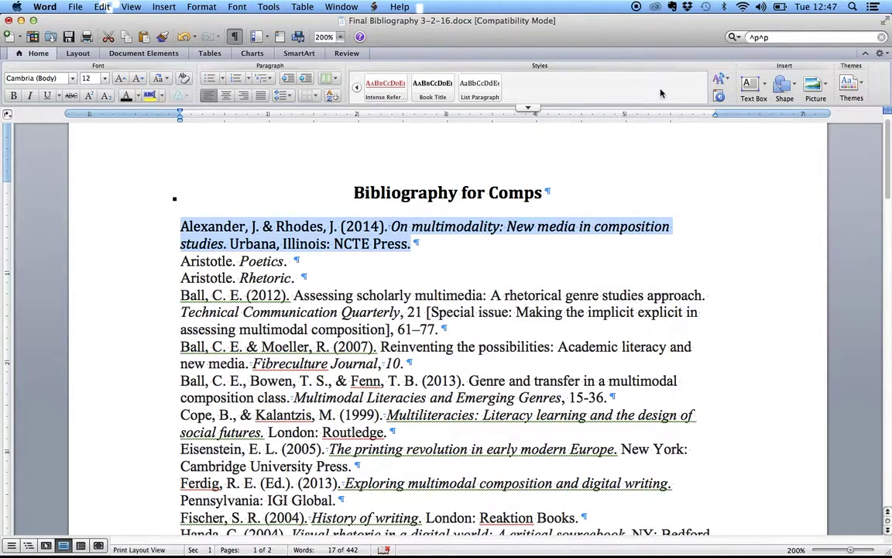
# Create a new paragraph style named references with 1.5 line spacing, automatic updating and inclusion in the template
pyautogui.click(718, 95)
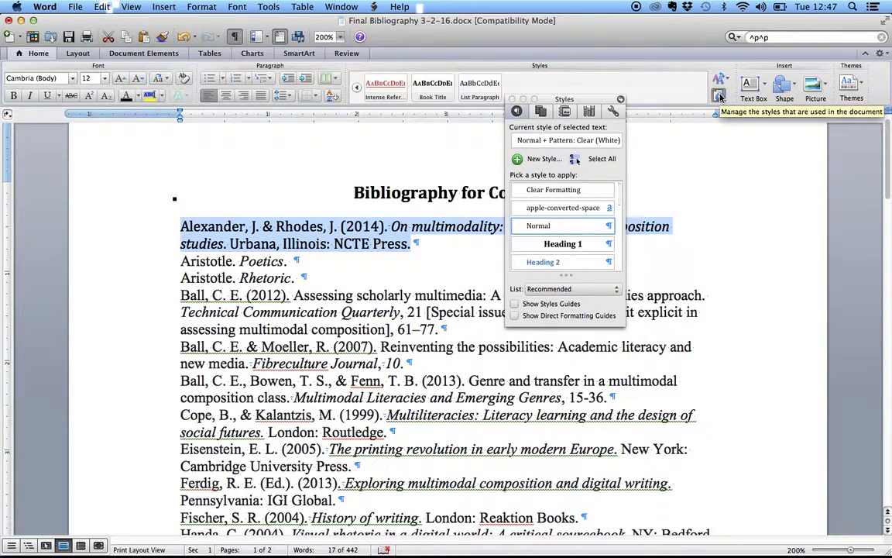
pyautogui.click(536, 160)
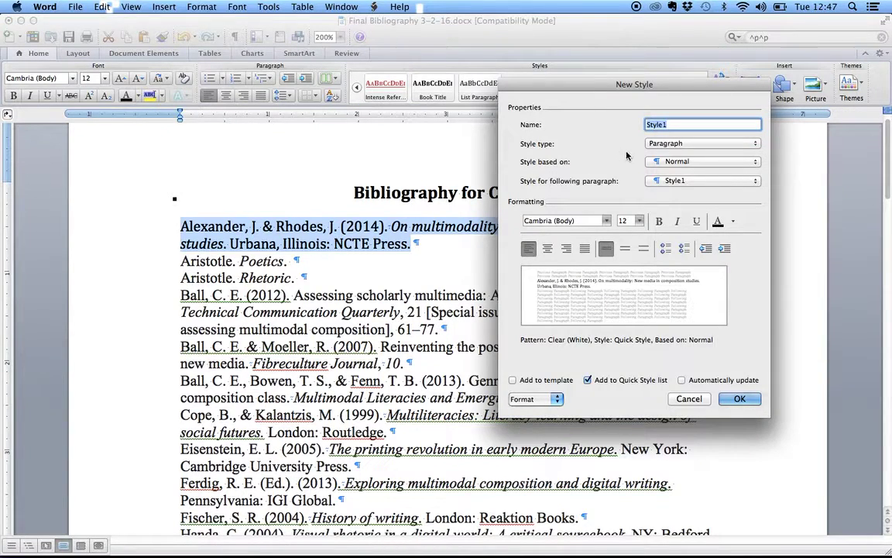
pyautogui.write('references')
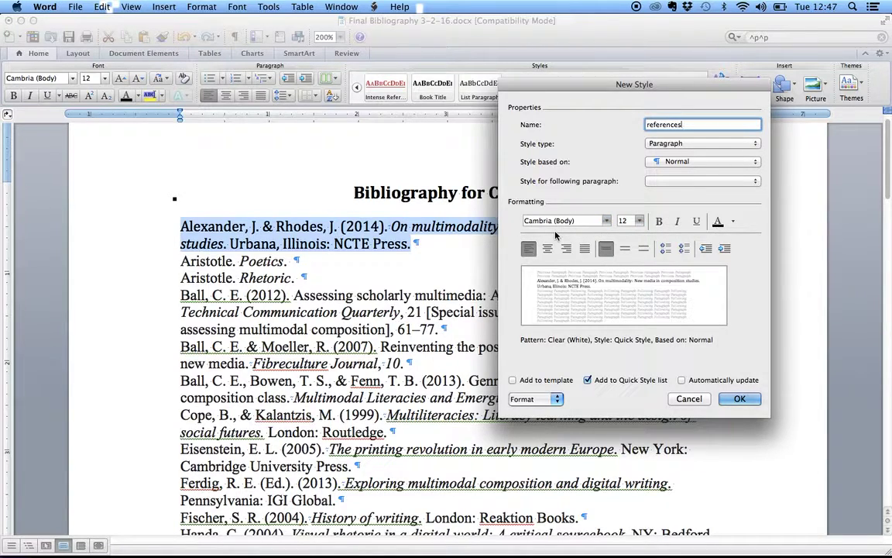
pyautogui.click(626, 249)
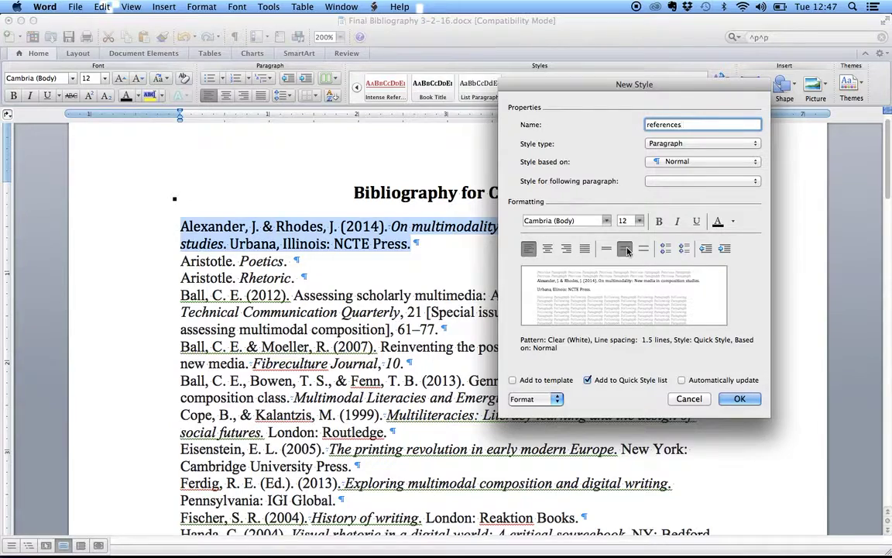
pyautogui.click(683, 380)
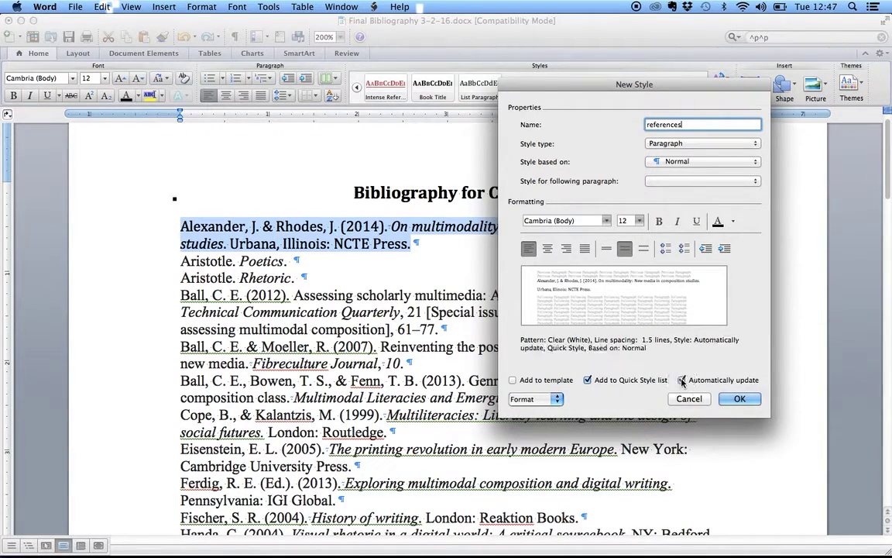
pyautogui.click(512, 381)
# Set the references style's paragraph format to double line spacing with a 0.5" hanging indent
pyautogui.click(546, 400)
pyautogui.click(496, 386)
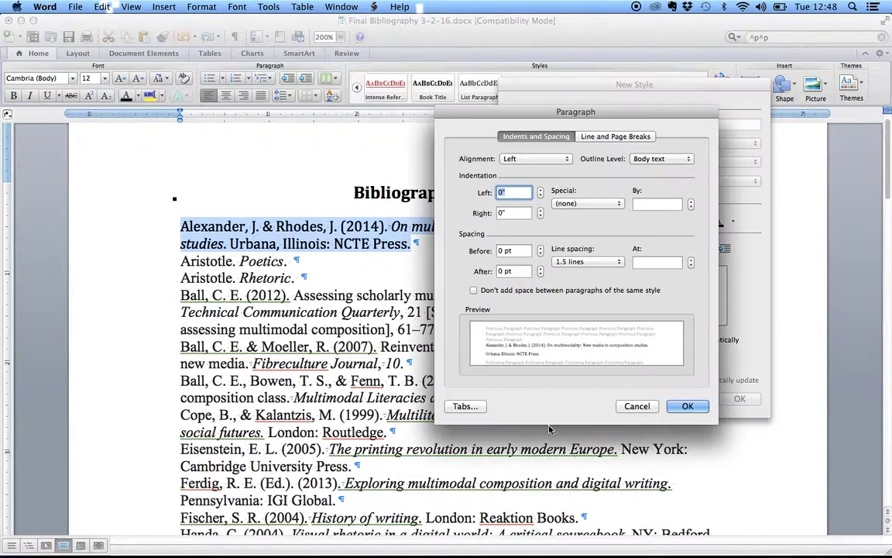
pyautogui.click(588, 262)
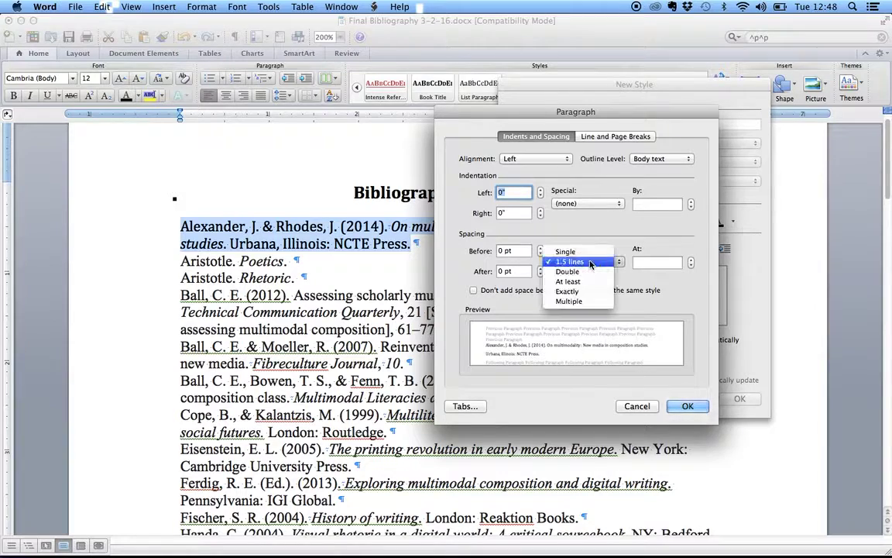
pyautogui.click(587, 272)
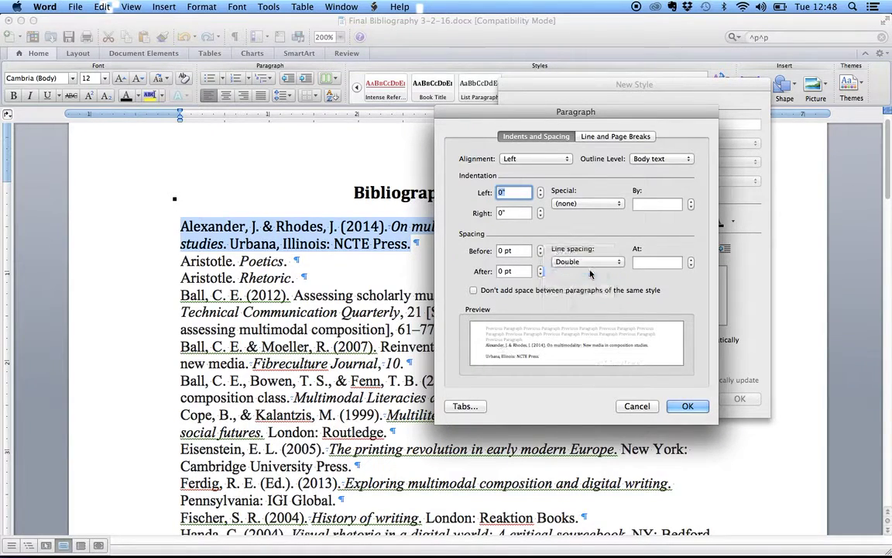
pyautogui.click(592, 205)
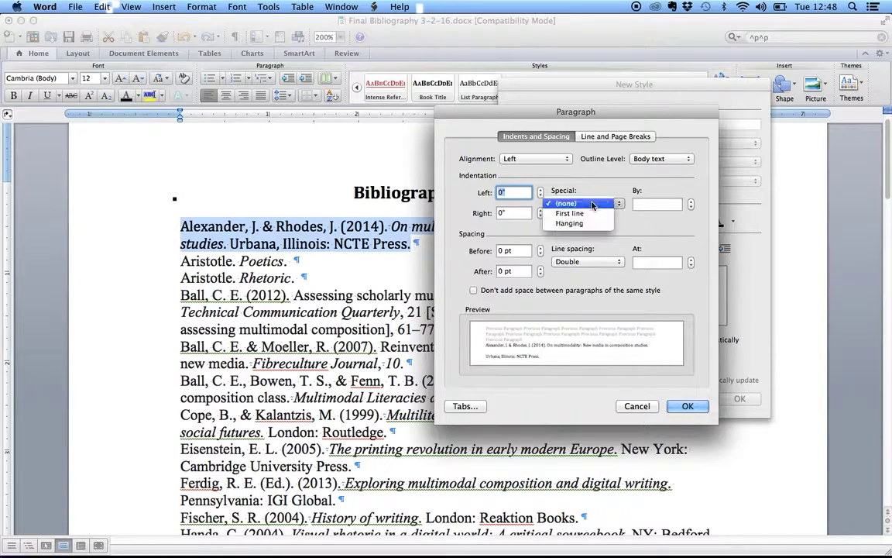
pyautogui.click(593, 224)
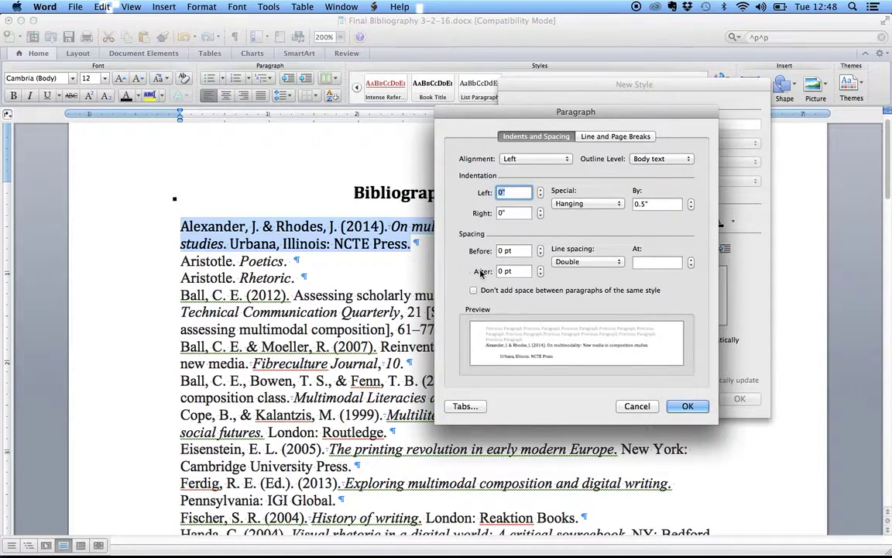
# Try 12 pt spacing after the paragraph, return it to 0 pt and save the references style
pyautogui.click(541, 268)
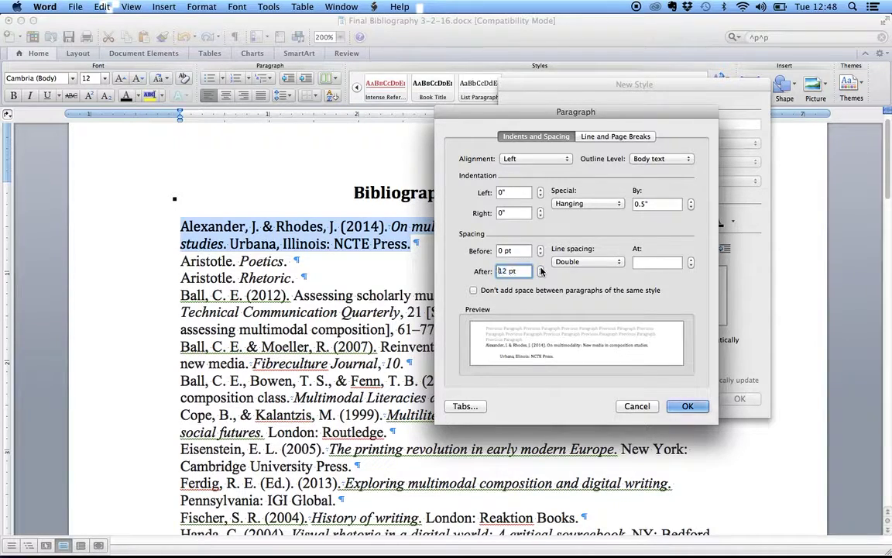
pyautogui.click(542, 274)
pyautogui.click(541, 275)
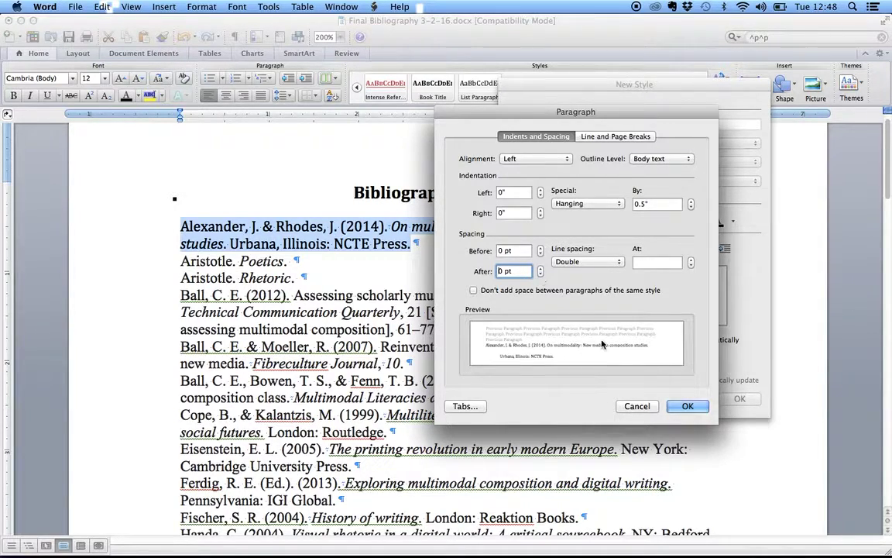
pyautogui.click(694, 407)
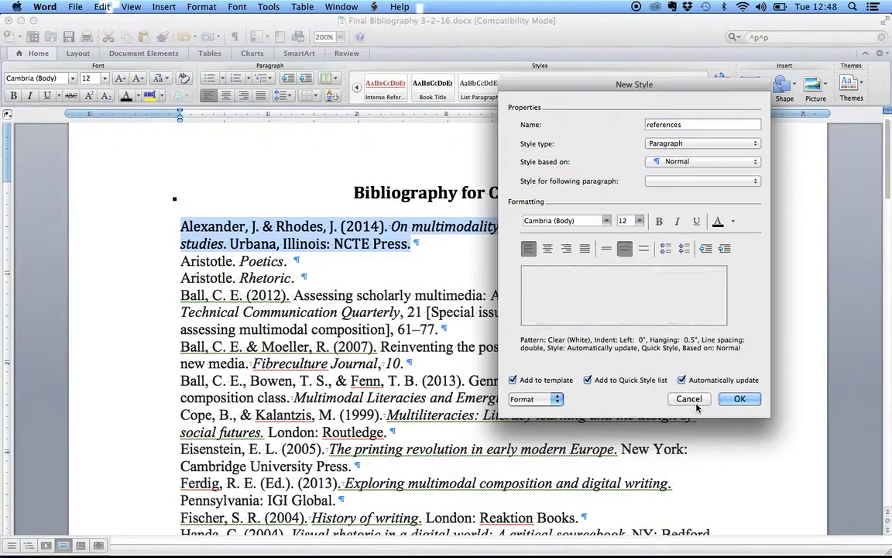
pyautogui.click(745, 398)
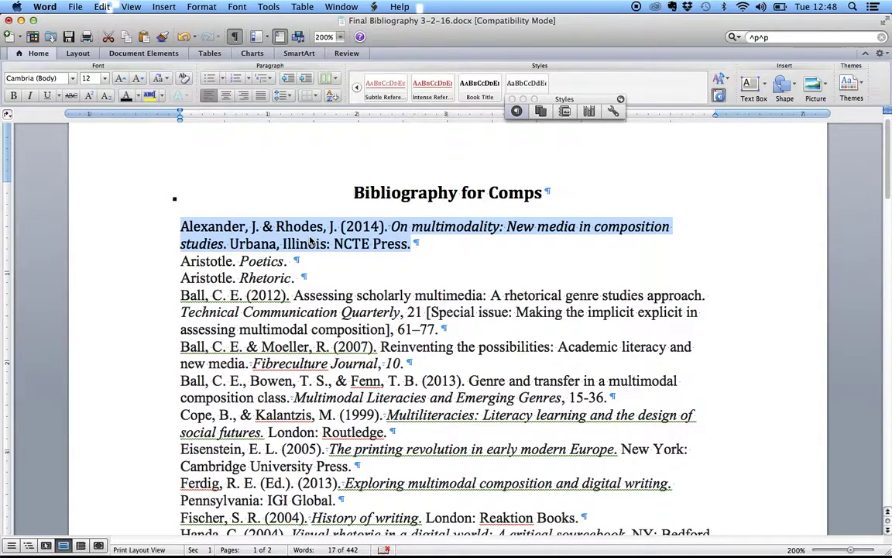
# Close the floating Styles window and apply the references style to the first bibliography entry
pyautogui.moveTo(579, 99); pyautogui.dragTo(647, 79)
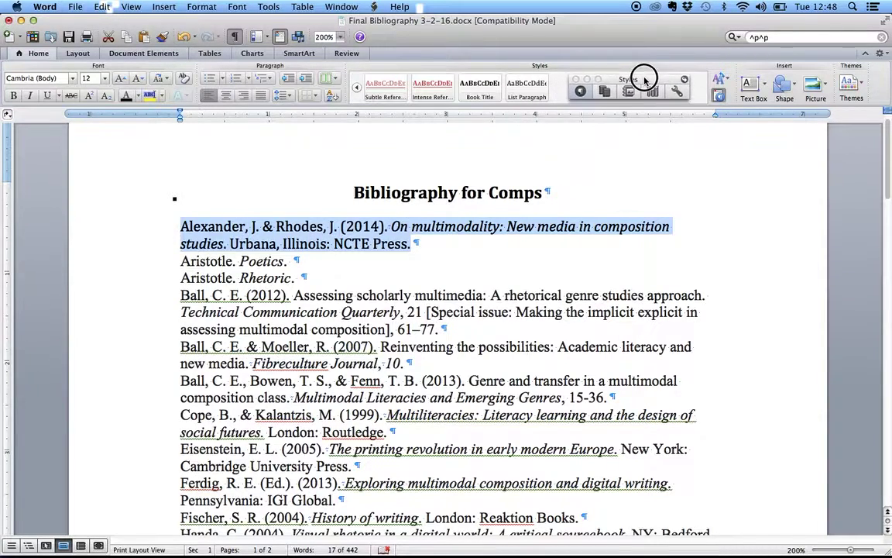
pyautogui.click(581, 78)
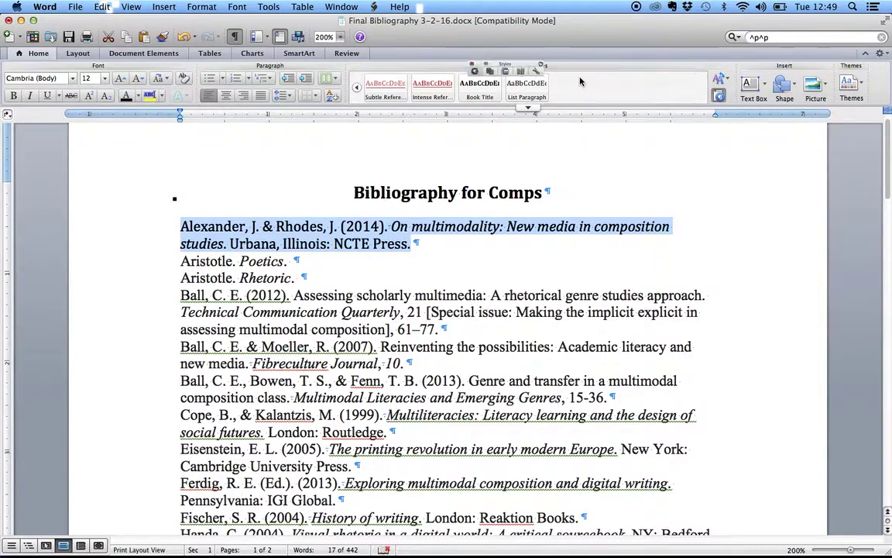
pyautogui.click(357, 88)
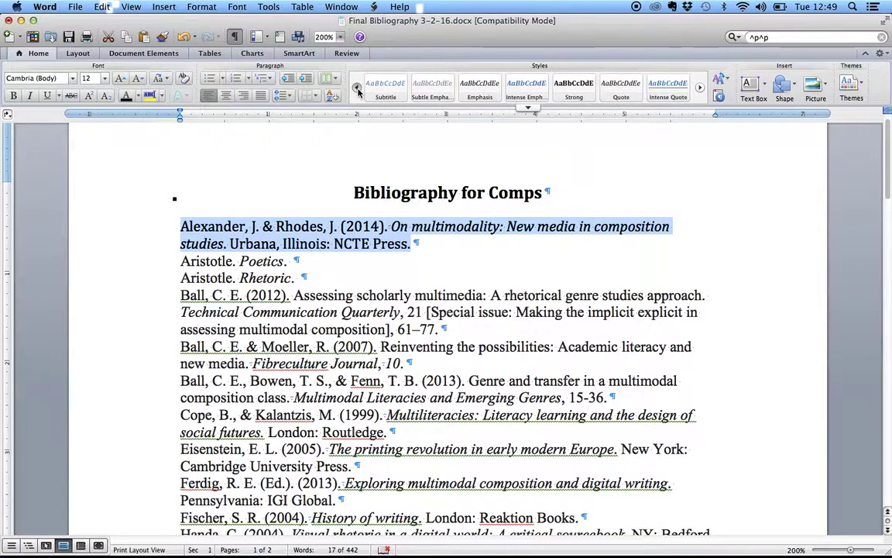
pyautogui.click(356, 89)
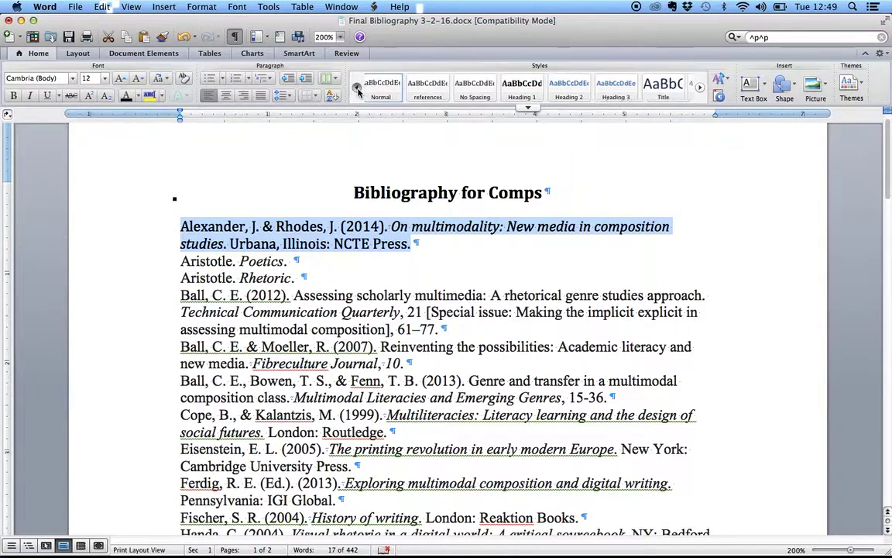
pyautogui.click(438, 92)
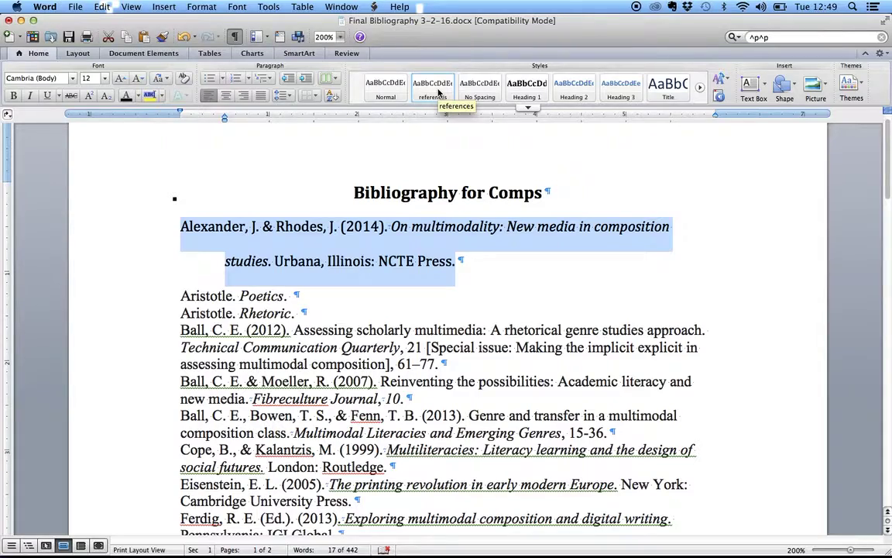
# Apply the references style to all remaining bibliography entries, from Poetics to the end of the list
pyautogui.click(329, 261)
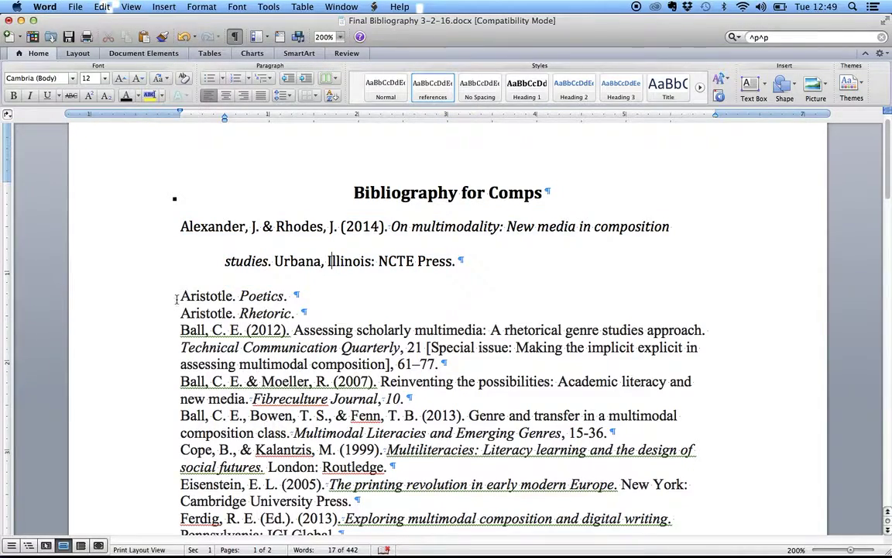
pyautogui.moveTo(178, 295); pyautogui.dragTo(379, 529)
pyautogui.scroll(15, 410, 324)
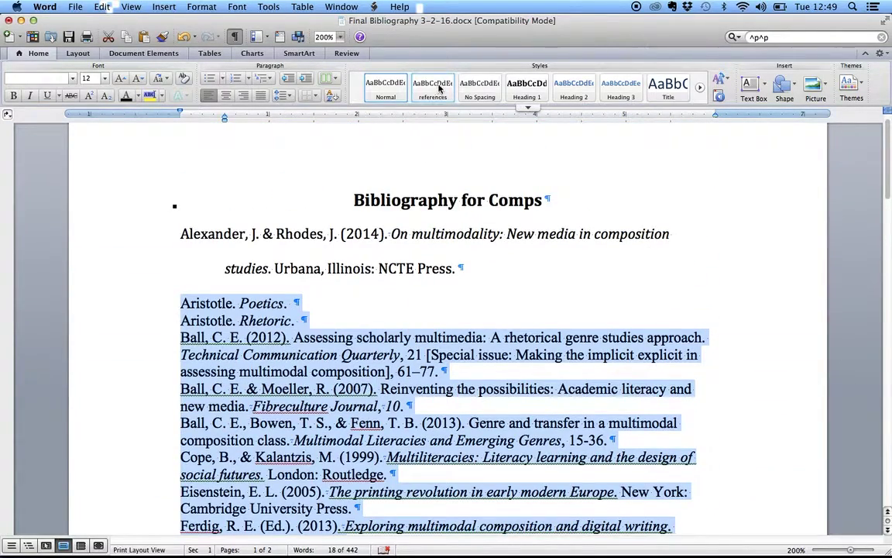
pyautogui.click(438, 88)
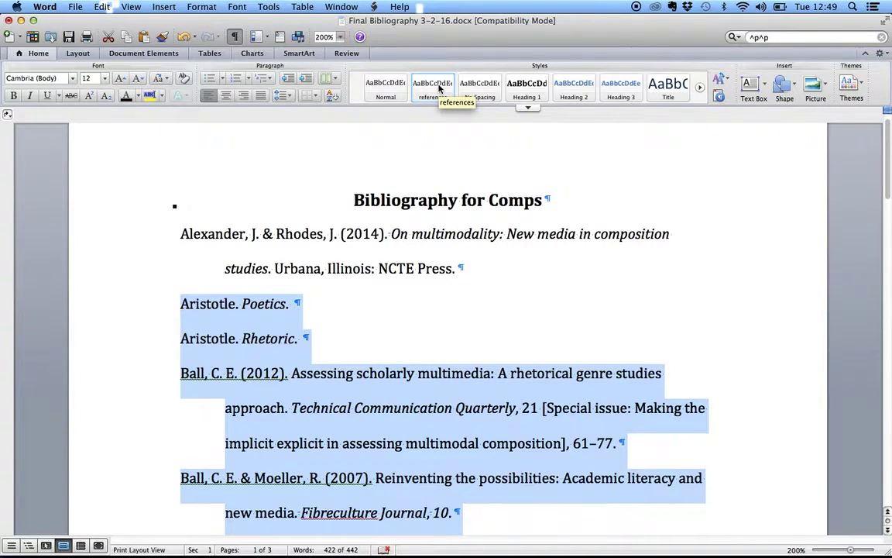
pyautogui.click(474, 424)
pyautogui.scroll(-5, 475, 423)
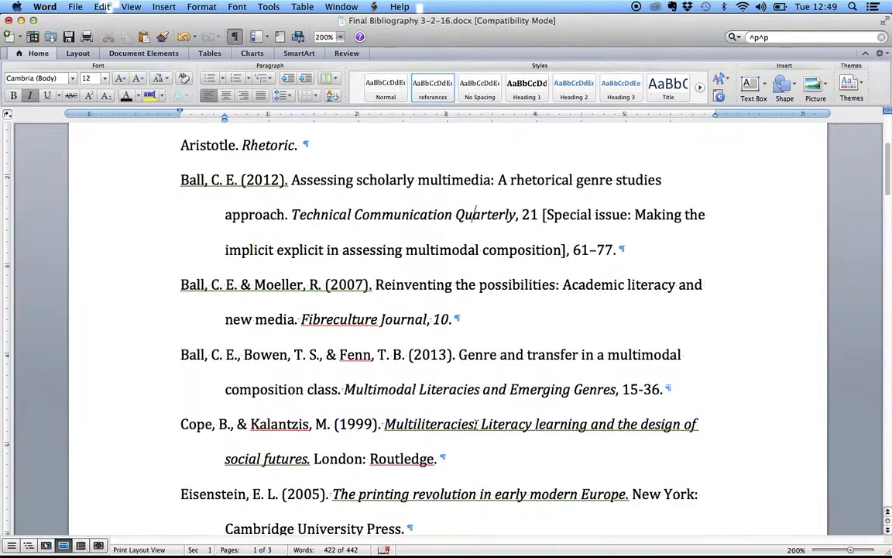
pyautogui.scroll(5, 475, 424)
# Copy the three consecutive entries dated 2012, 2007 and 2013 into a new blank document
pyautogui.scroll(-4, 475, 423)
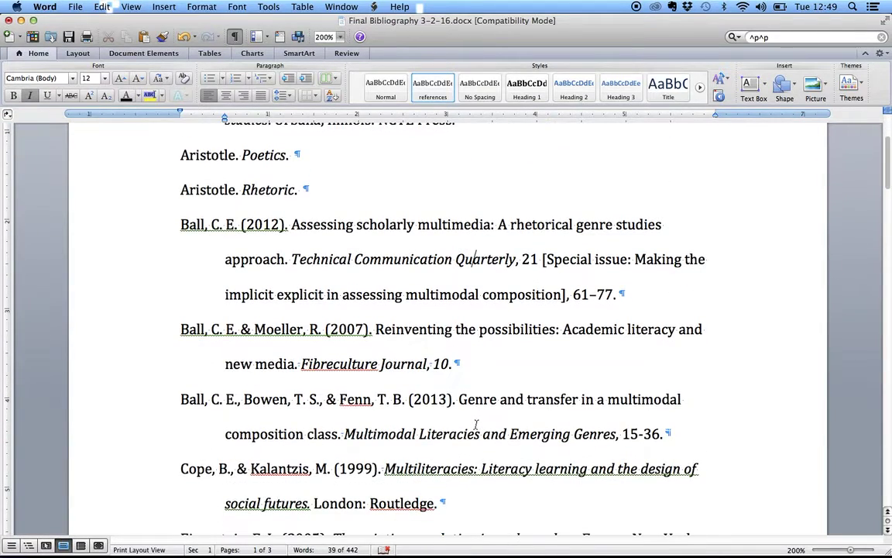
pyautogui.moveTo(155, 213); pyautogui.dragTo(634, 451)
pyautogui.press('super+c')
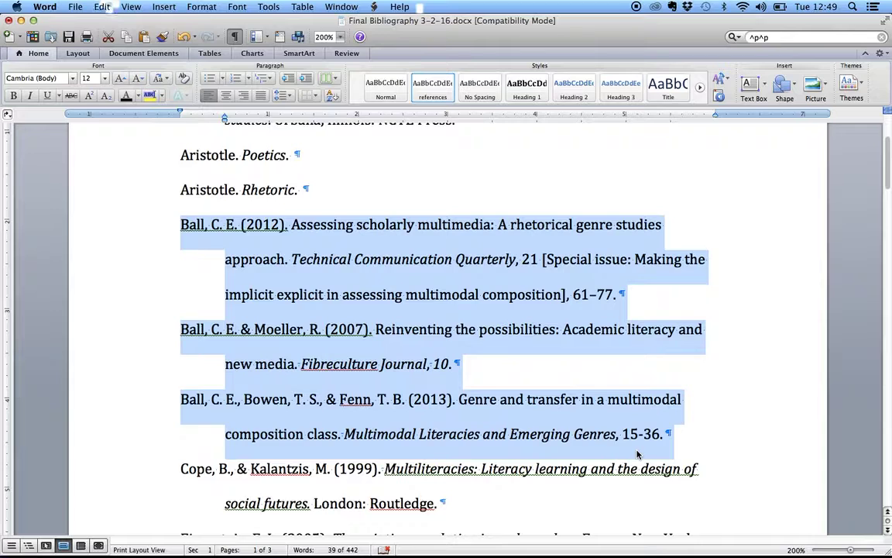
pyautogui.click(10, 36)
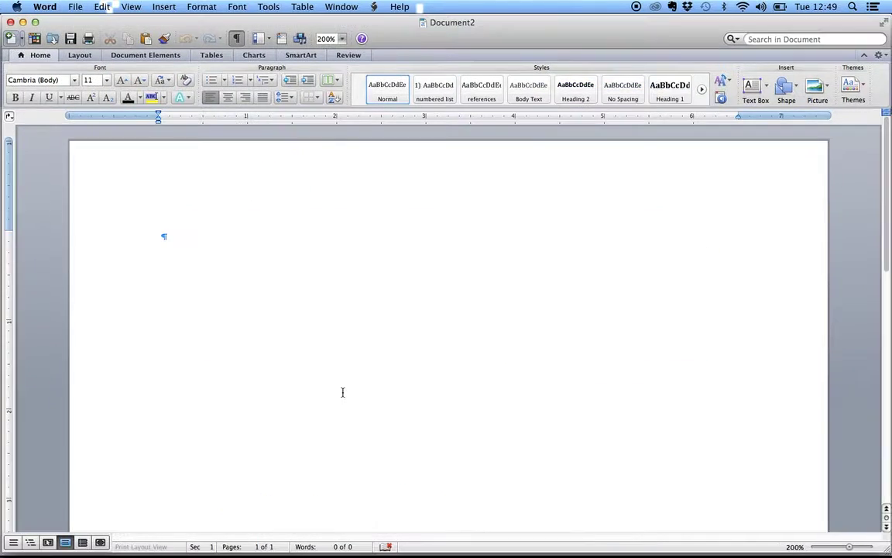
pyautogui.press('super+v')
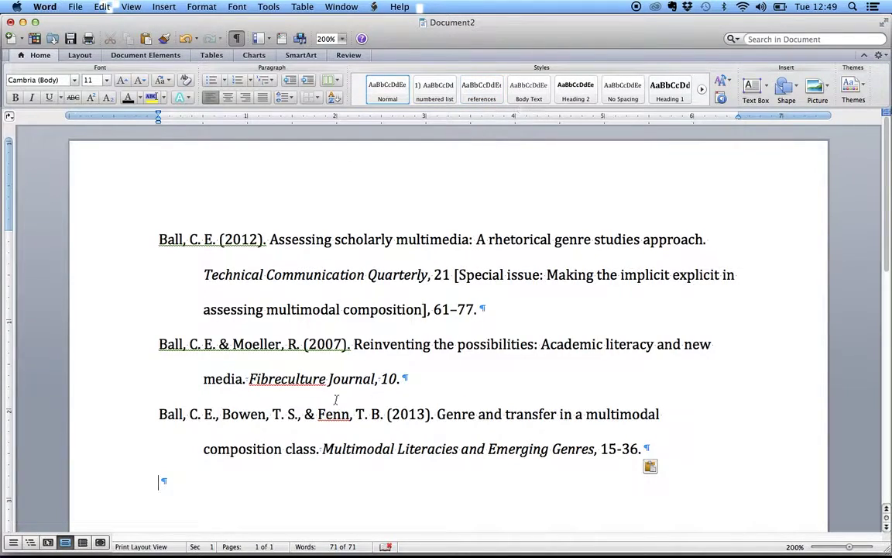
# Return to the Final Bibliography 3-2-16.docx document and hide its nonprinting formatting marks
pyautogui.press('super+grave')
pyautogui.click(461, 369)
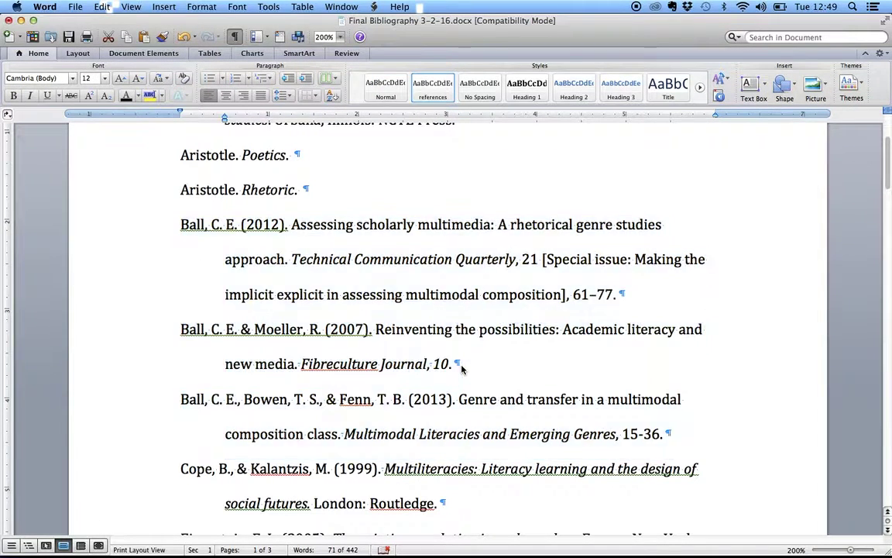
pyautogui.scroll(5, 461, 369)
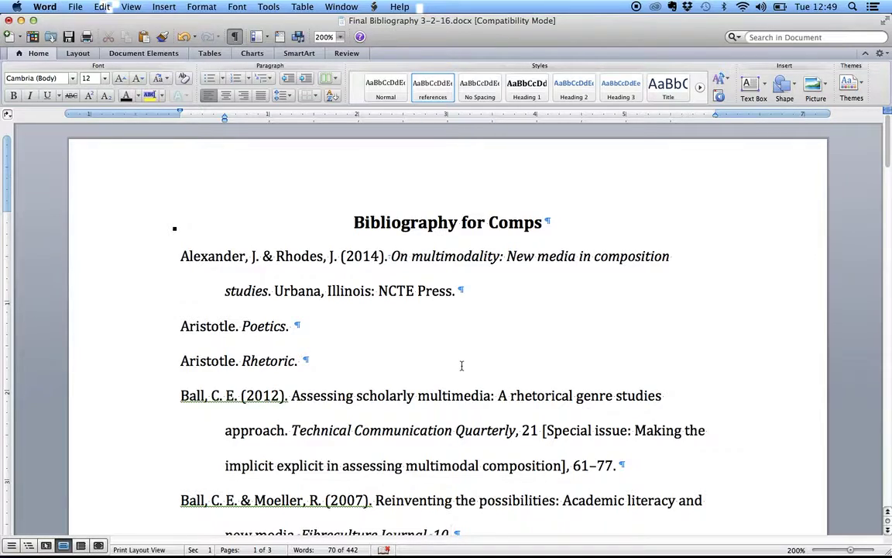
pyautogui.click(233, 37)
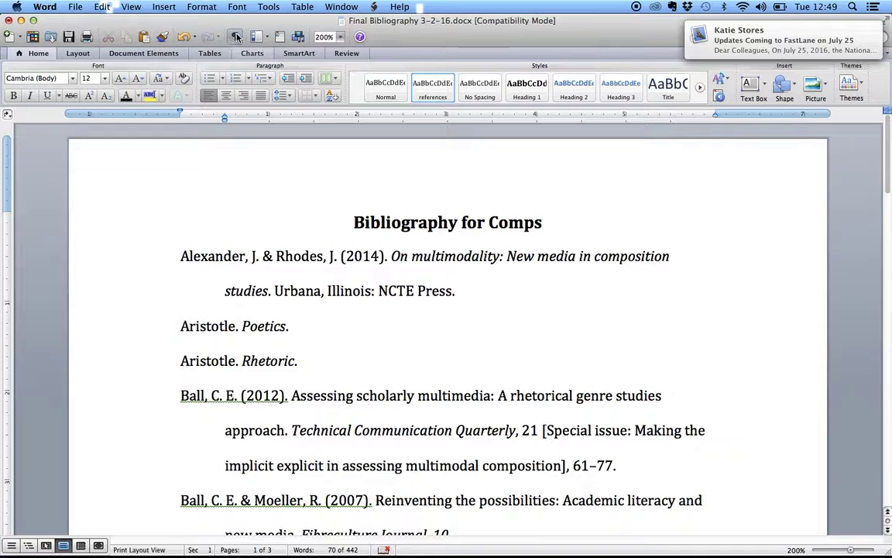
pyautogui.click(233, 37)
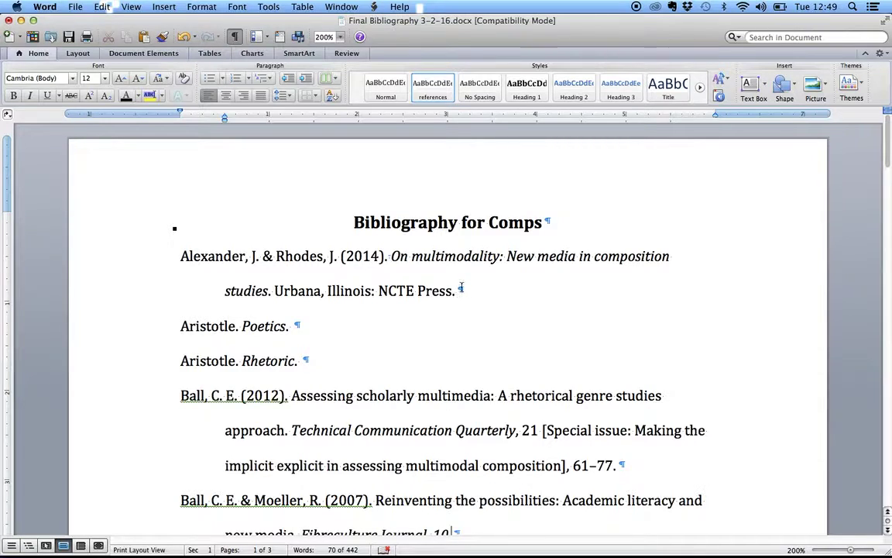
pyautogui.click(191, 291)
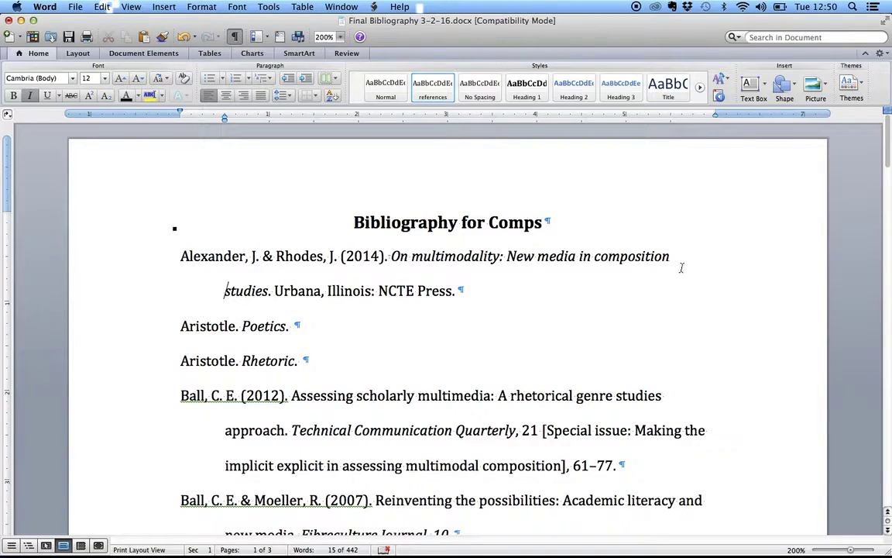
pyautogui.click(237, 38)
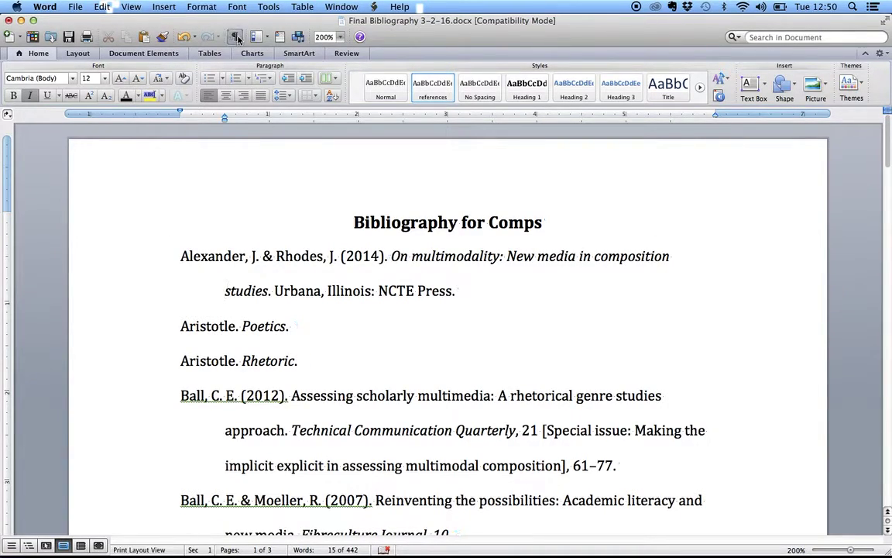